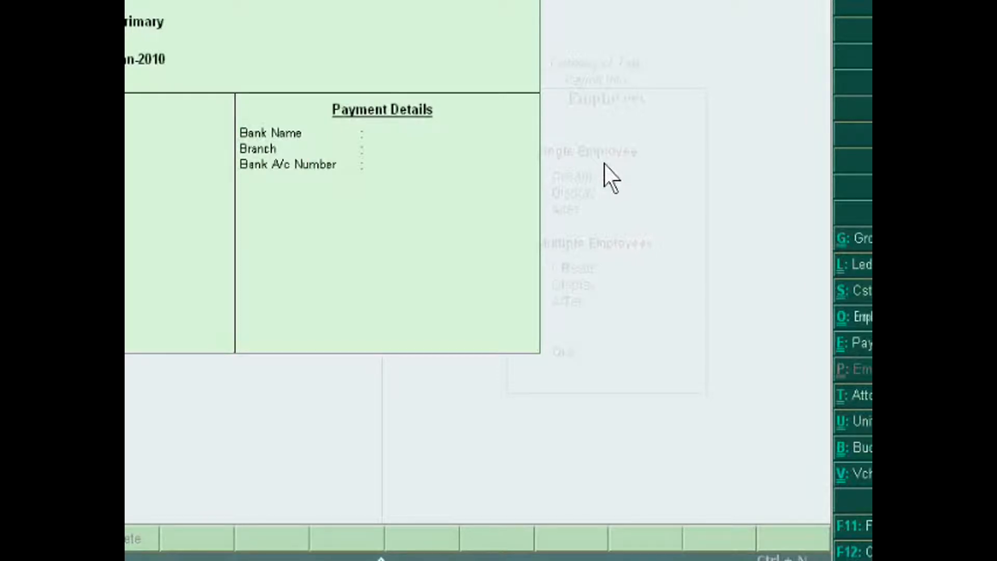
Assign the new employee to the Primary group and fill in the employee number and designation
key("Return")
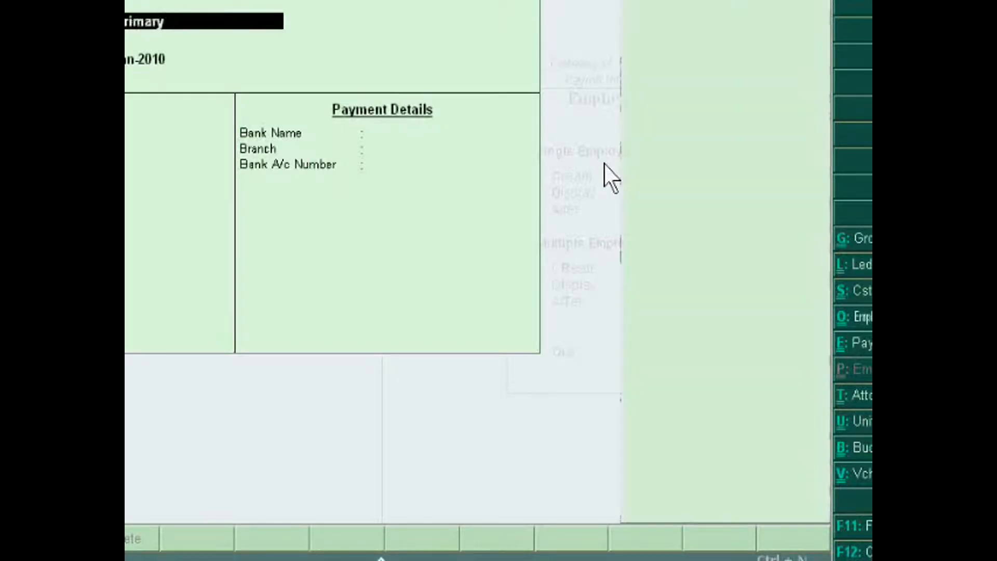
key("Return")
key("Return")
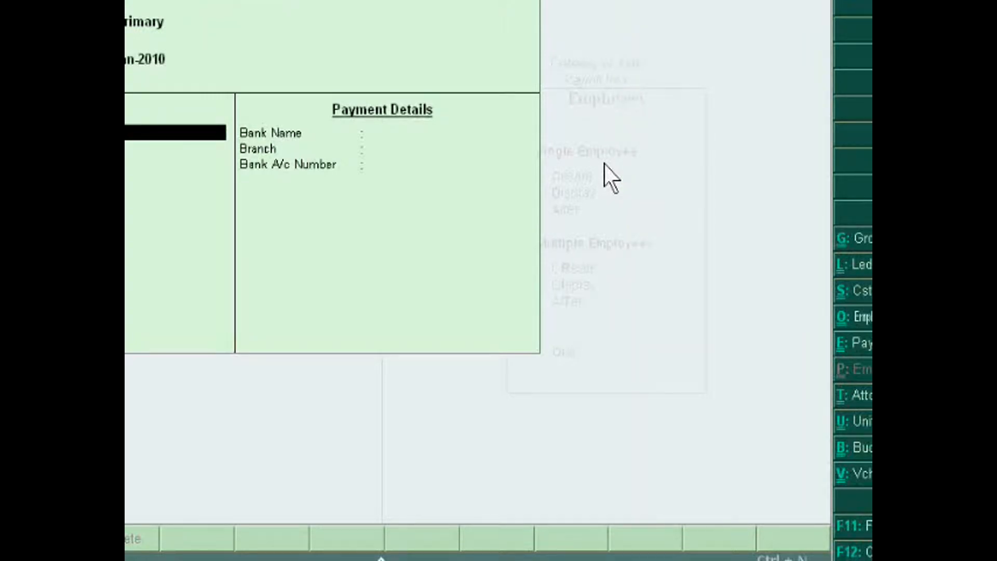
key("Return")
key("Return")
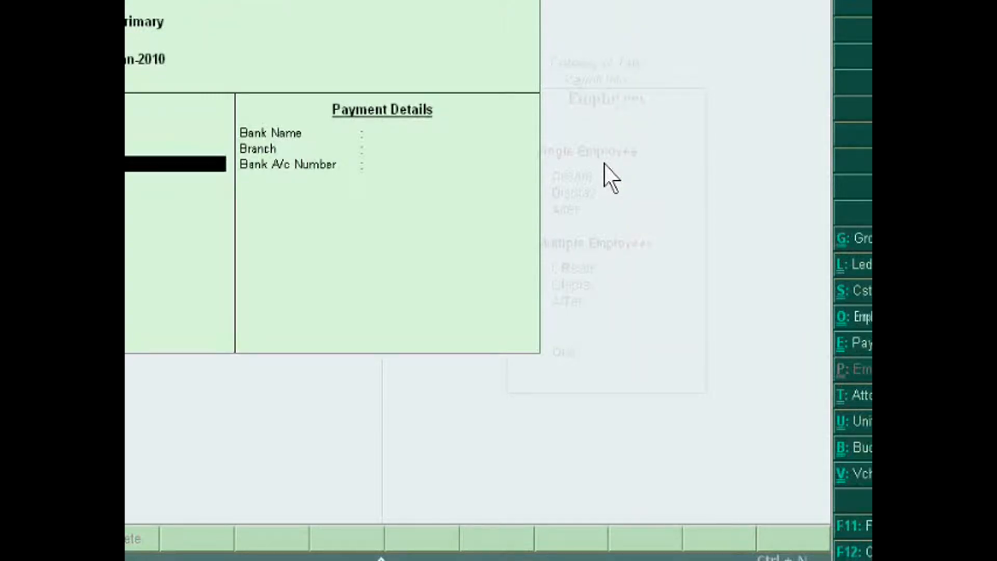
key("Up")
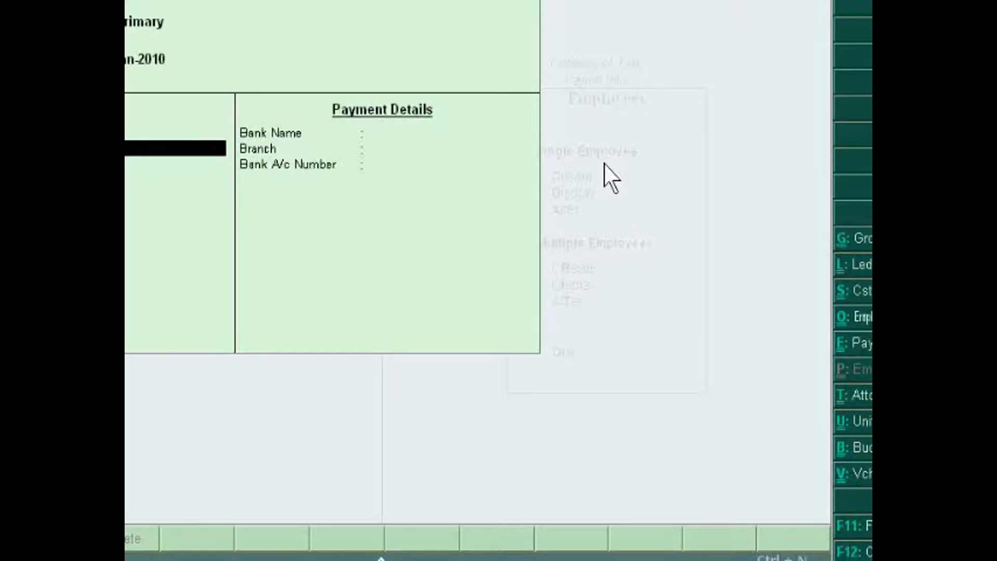
key("Return")
key("Return")
key("Return")
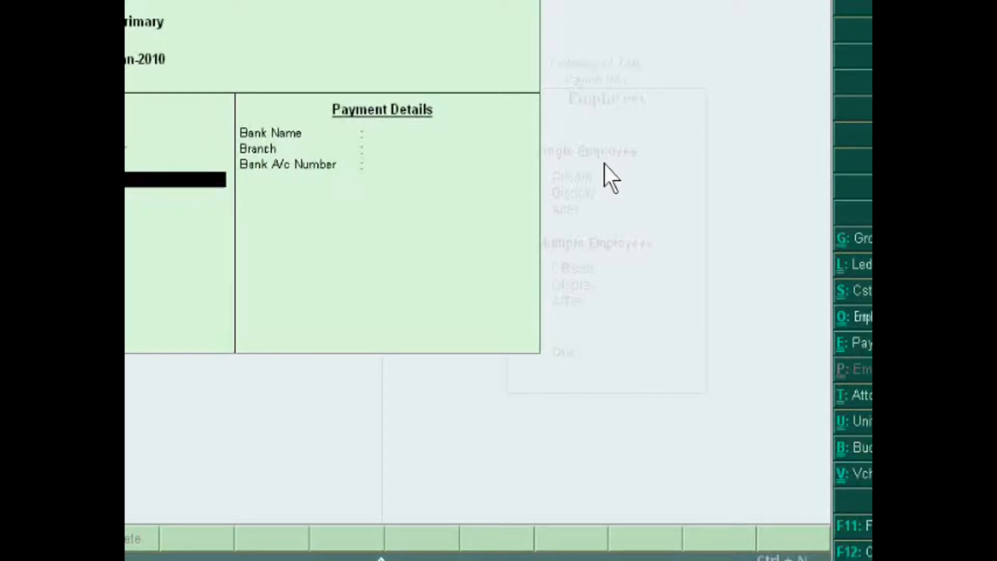
Set the new employee's gender to Female, keep the blood group as Unknown and pass through the remaining general details
key("Down")
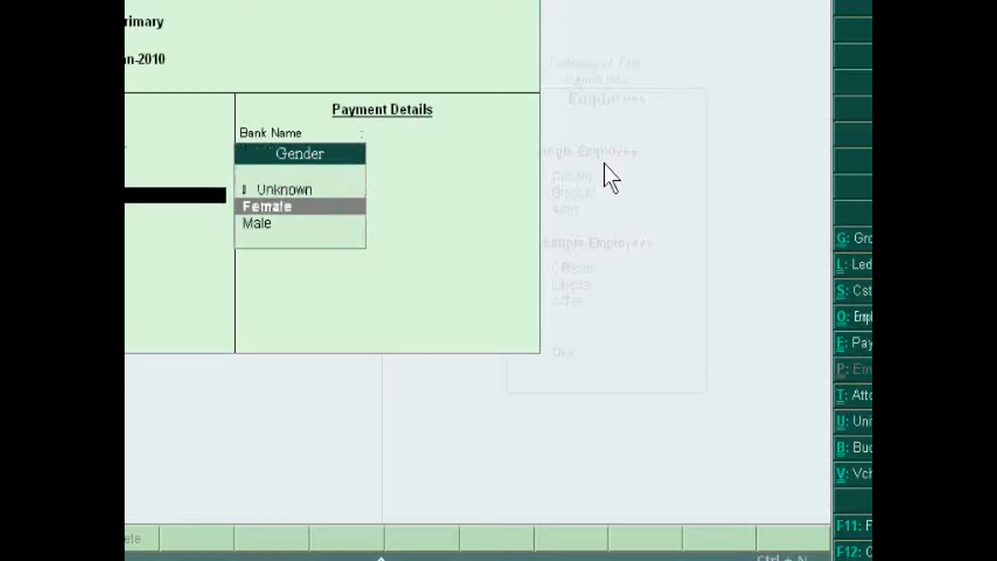
key("Return")
key("Return")
key("Return")
key("Return")
key("Return")
key("Return")
key("Return")
key("Return")
key("Return")
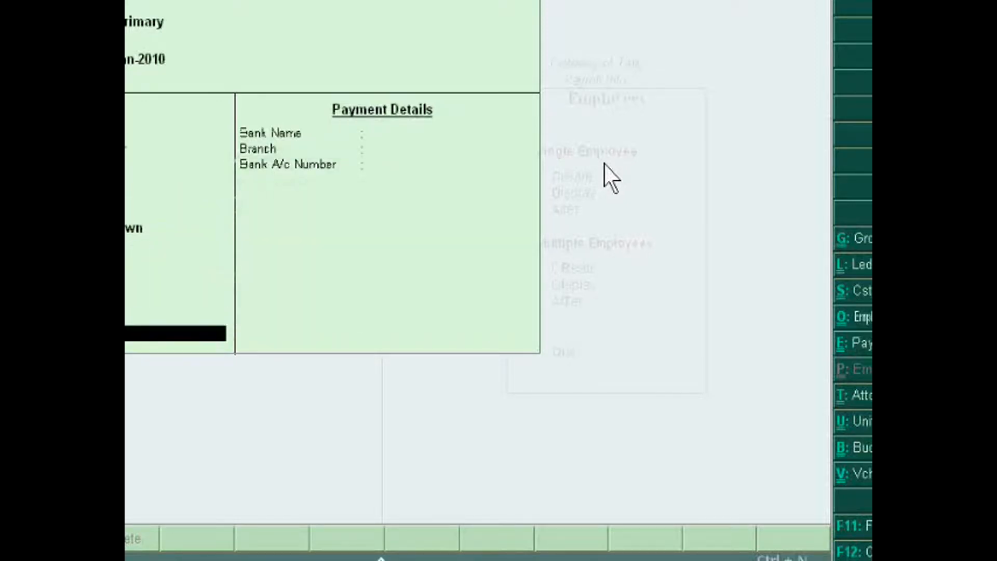
key("BackSpace")
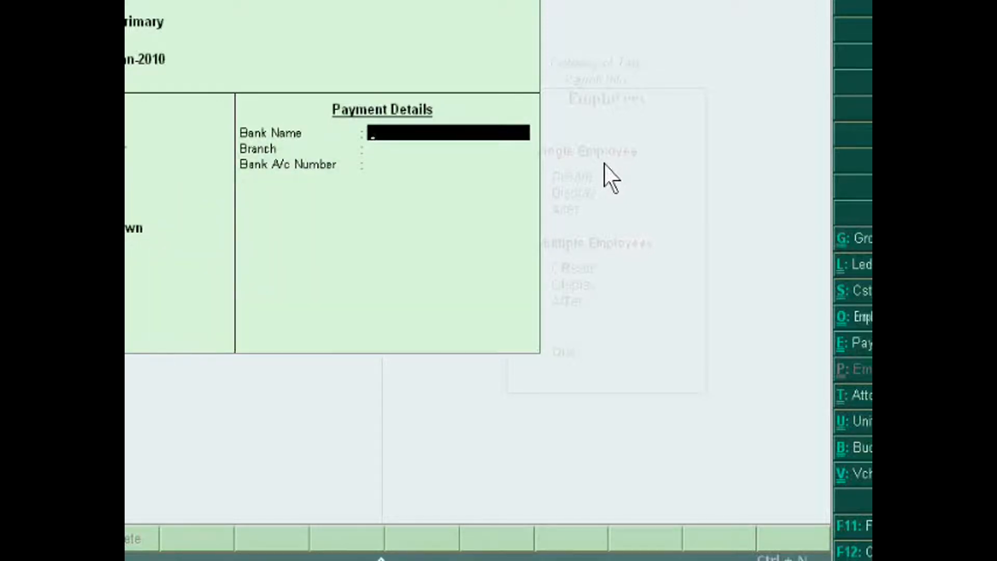
Enter SBI as the bank name in the payment details, save the employee and leave employee creation
type("SBI")
key("Return")
key("Return")
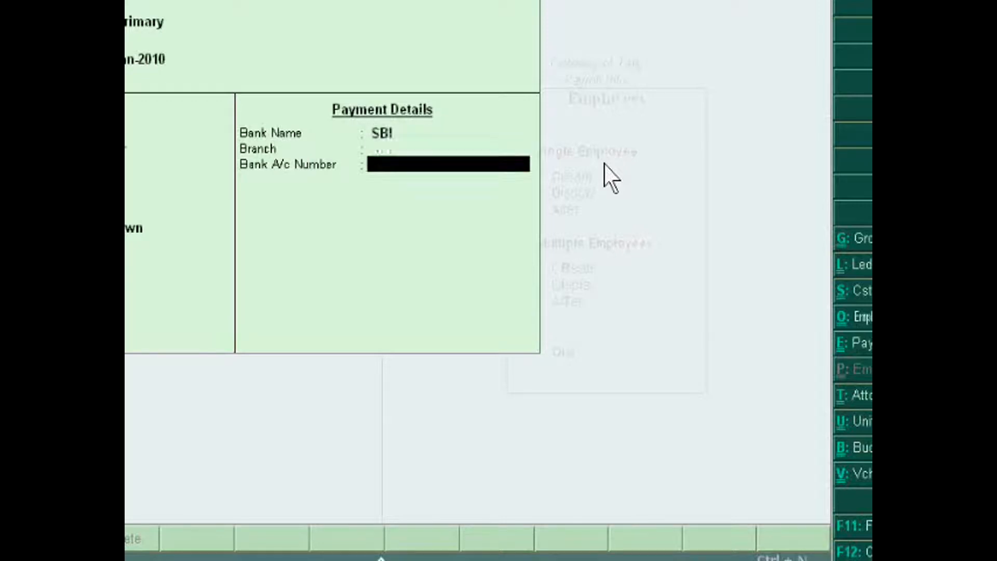
key("Return")
key("Return")
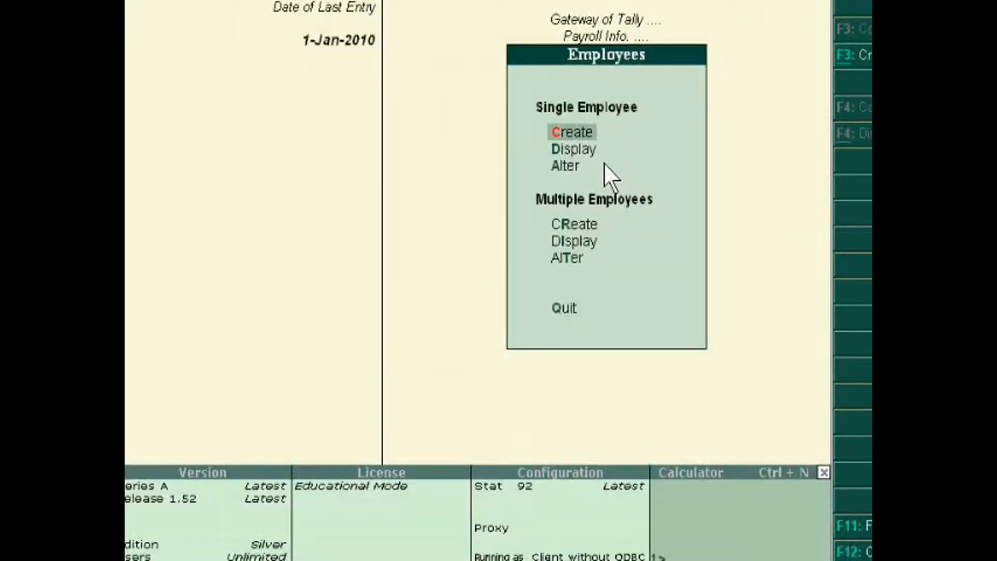
key("Escape")
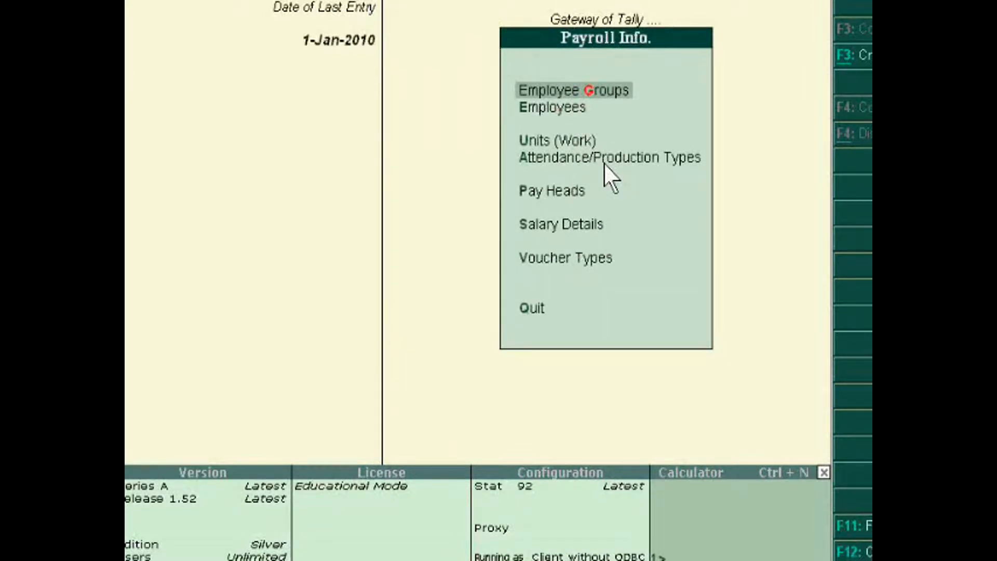
Open the Basic Salary pay head for alteration to view its settings, and return to the Pay Heads options
key("Down")
key("Down")
key("Down")
key("Down")
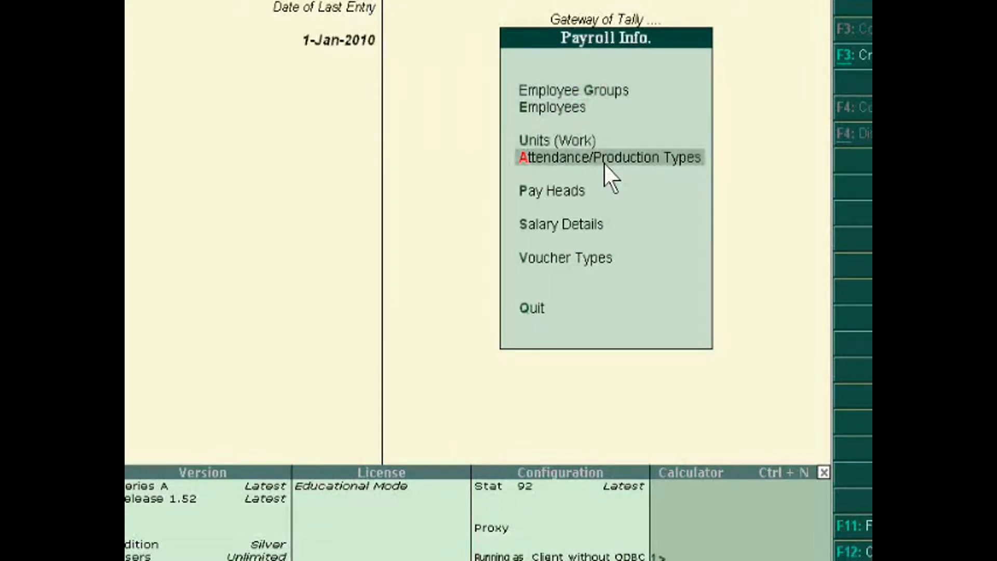
key("Return")
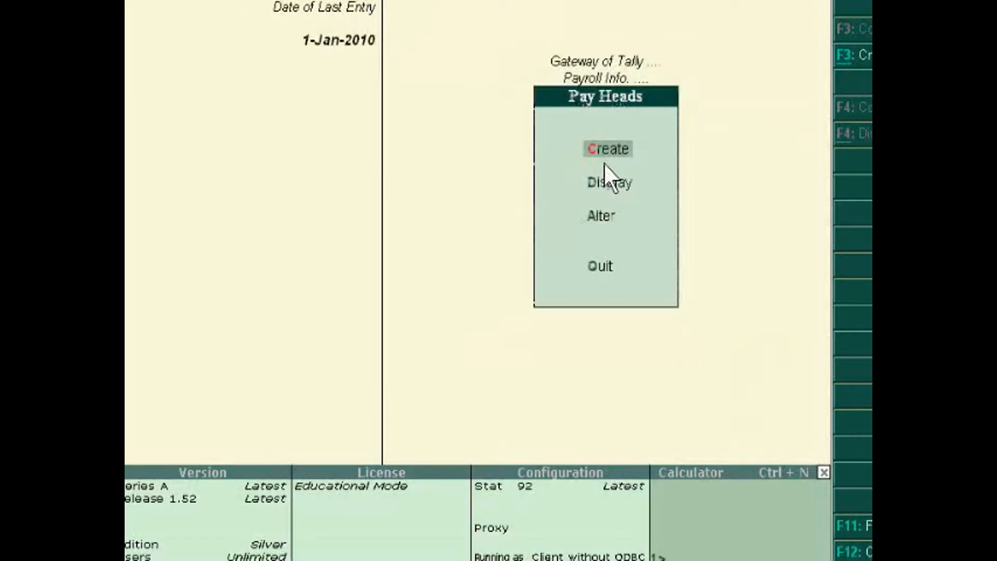
key("Down")
key("Down")
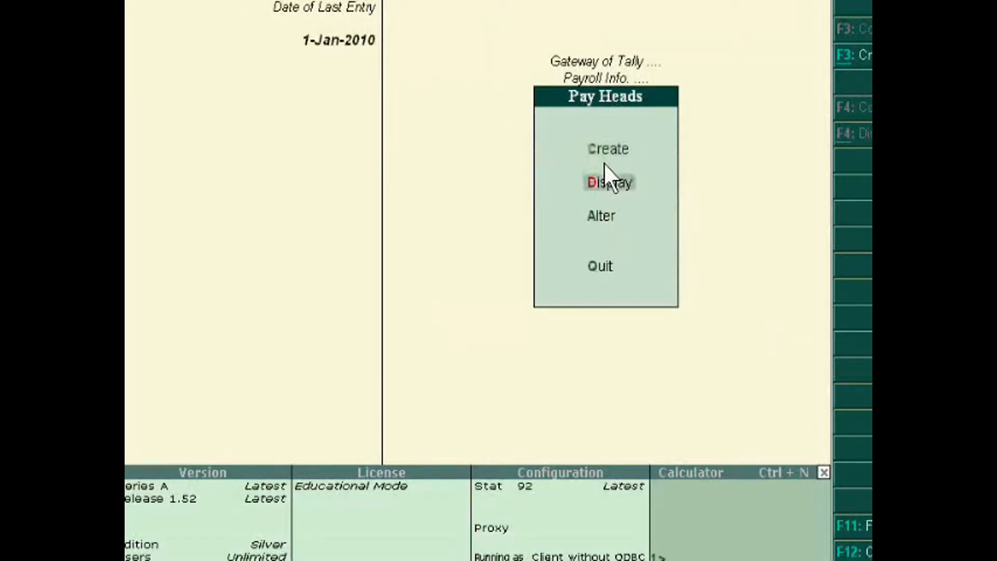
key("Return")
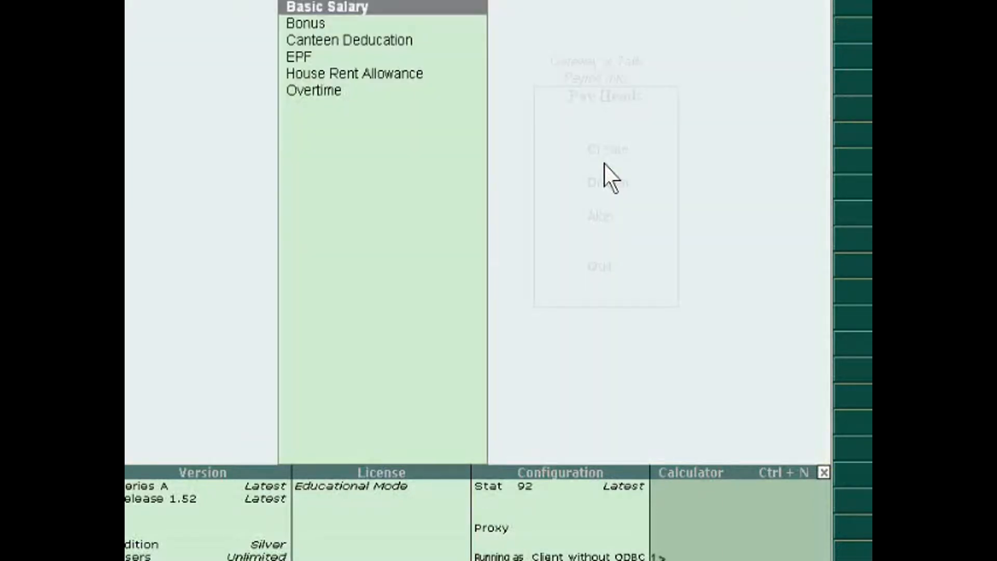
key("Return")
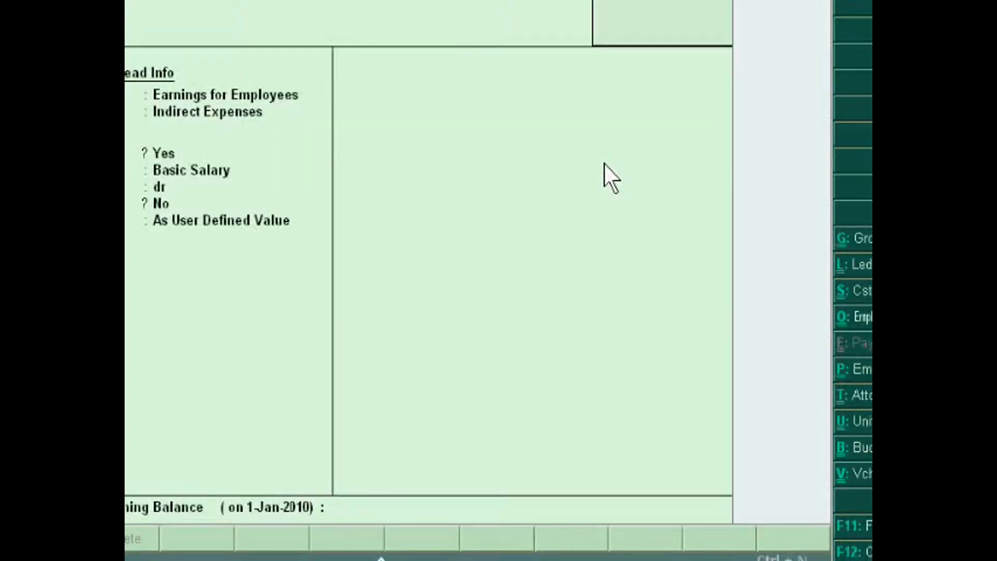
key("Escape")
key("Return")
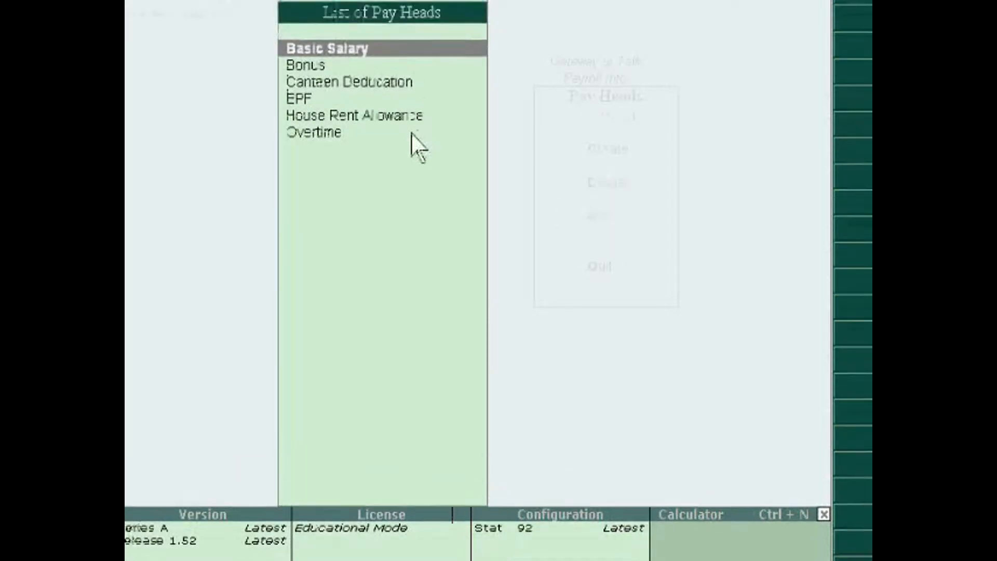
key("Escape")
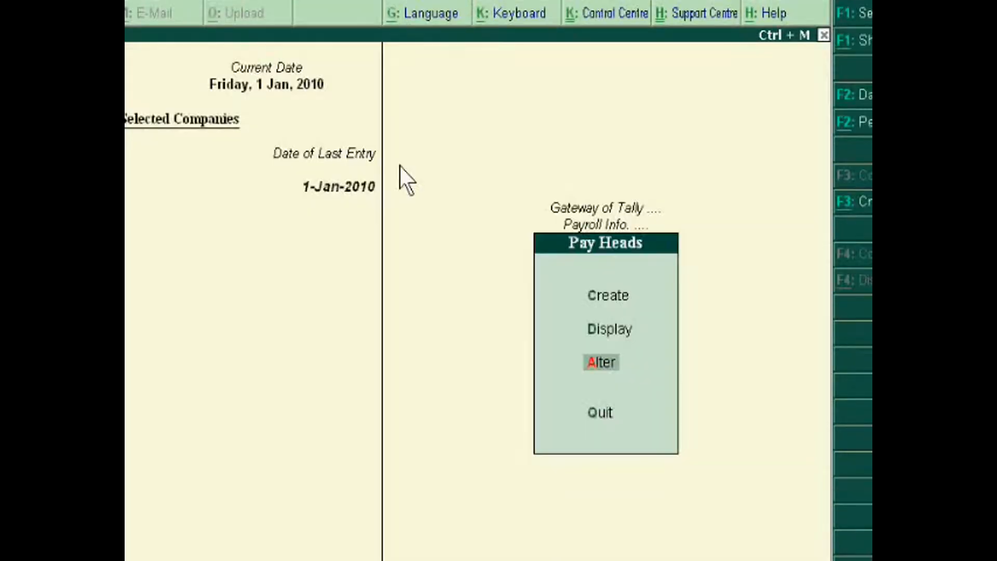
Reopen the Basic Salary pay head and examine its pay head type, ledger group and calculation type
left_click(599, 365)
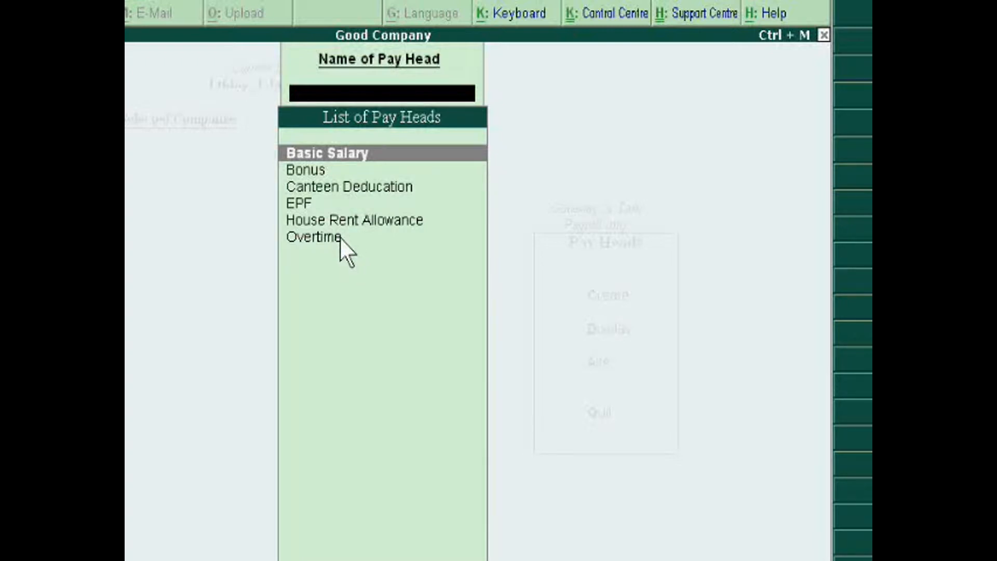
key("Return")
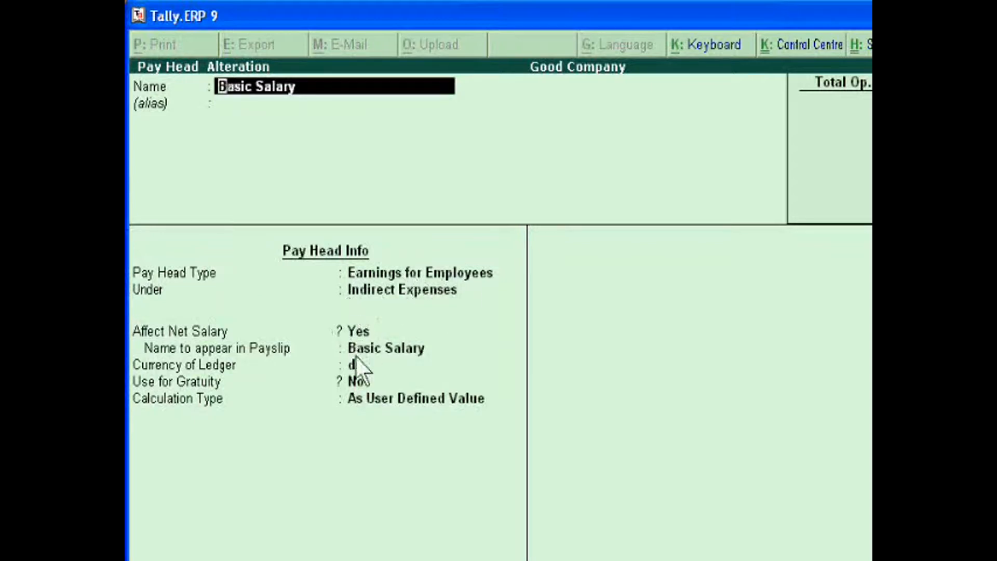
key("BackSpace")
key("Escape")
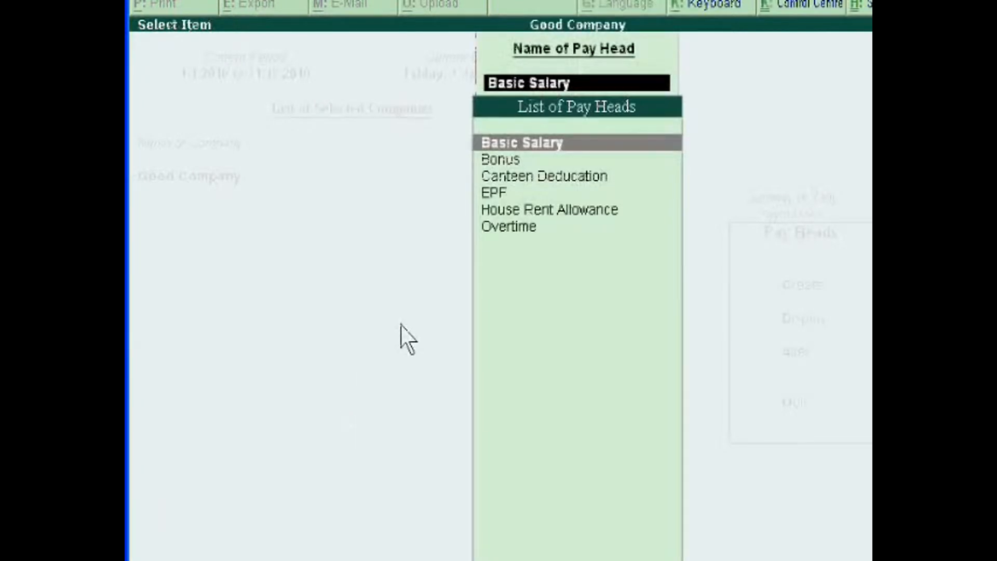
Open the EPF pay head and examine its statutory pay type, calculation and computation settings, leaving it unedited
key("Down")
key("Down")
key("Down")
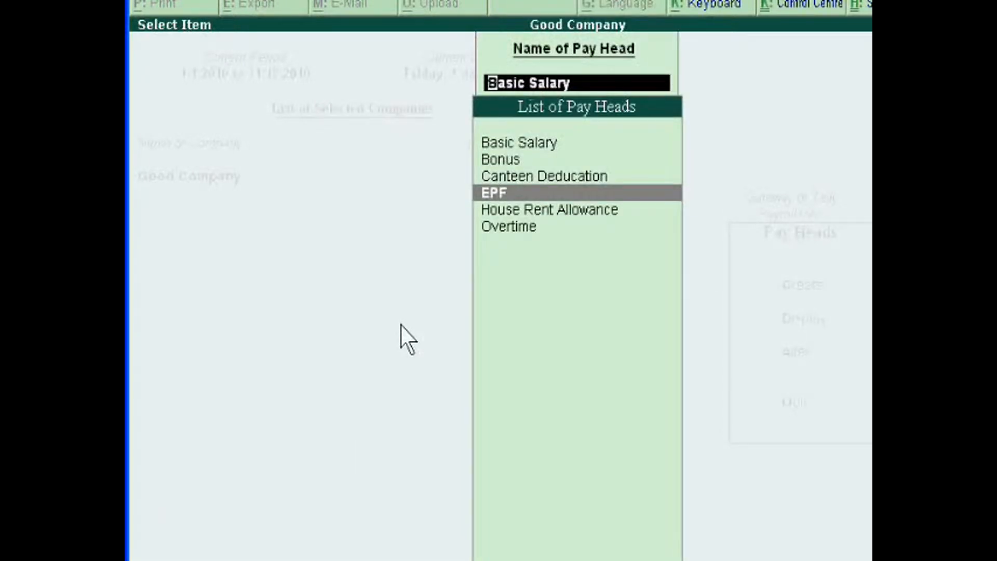
key("Return")
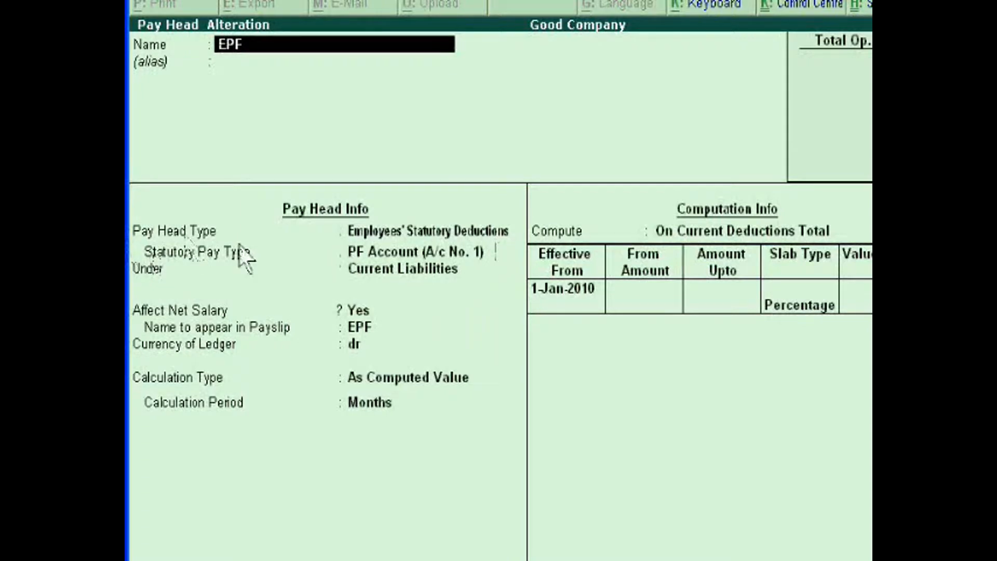
key("Escape")
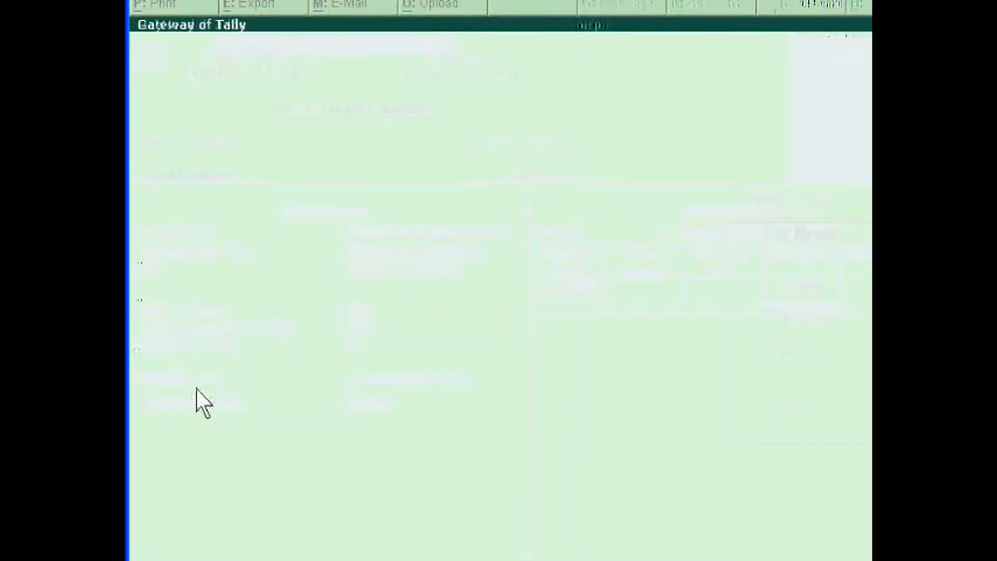
key("Escape")
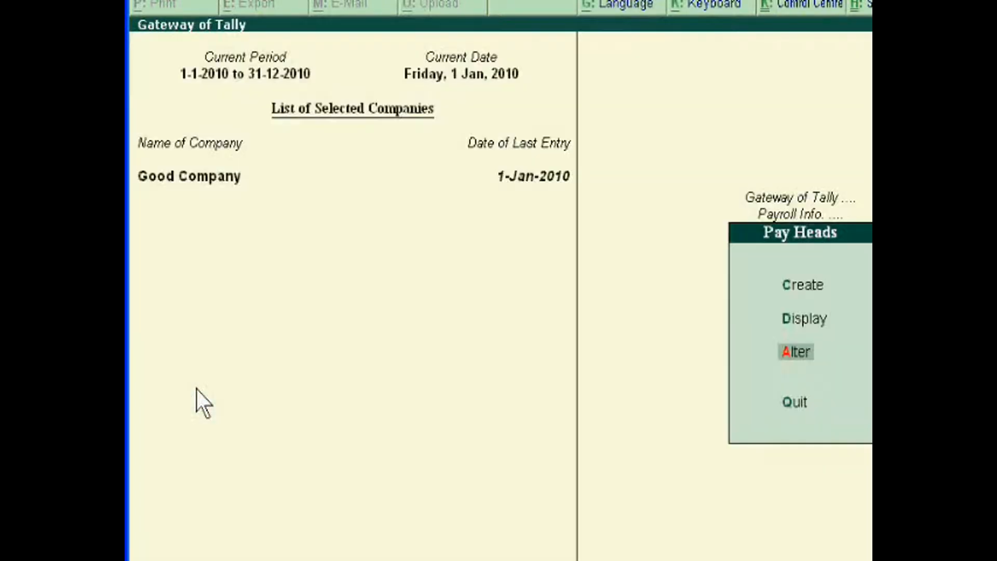
Leave the pay heads and open Salary Details in Payroll Info
key("Escape")
left_click(694, 364)
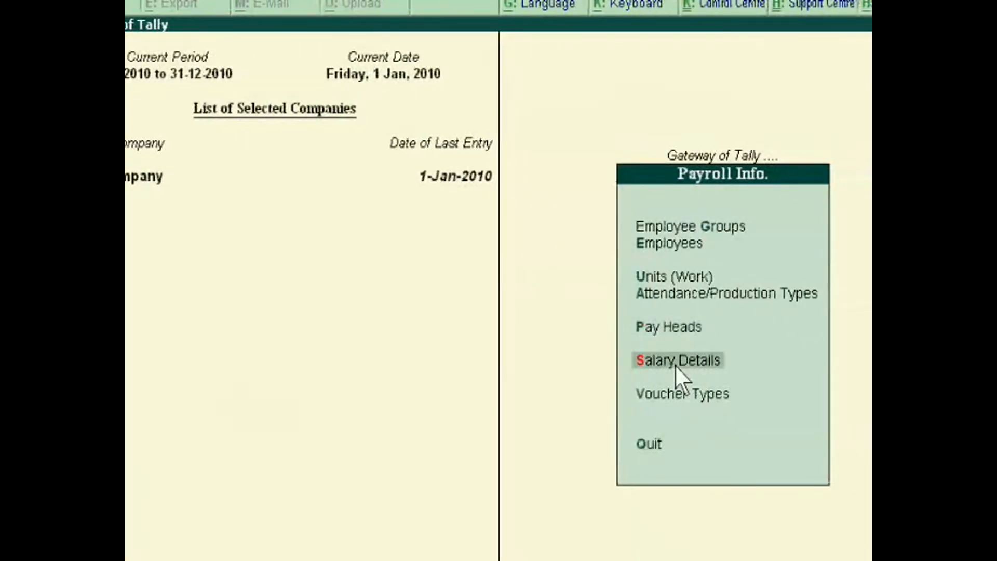
key("Down")
key("Down")
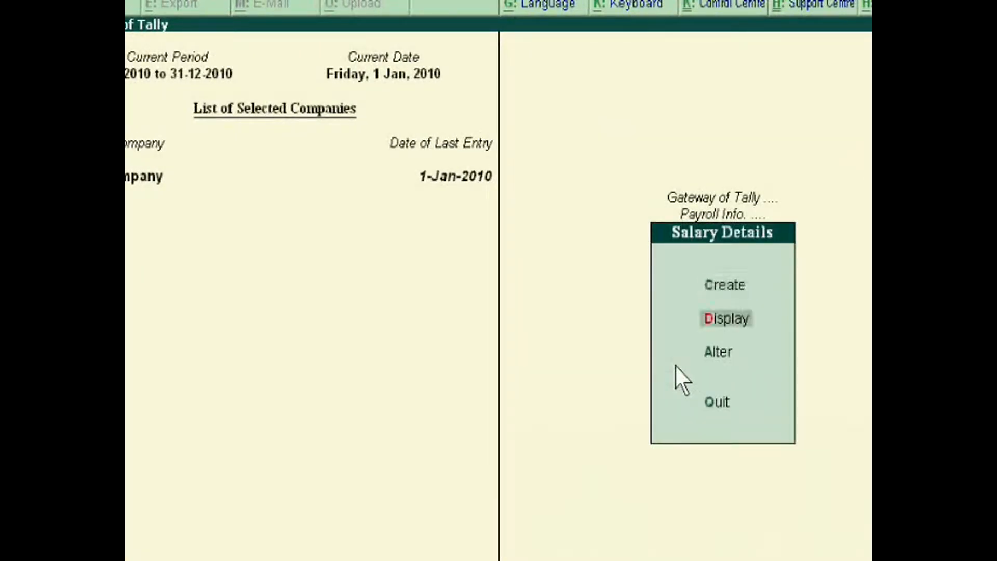
key("Return")
key("Escape")
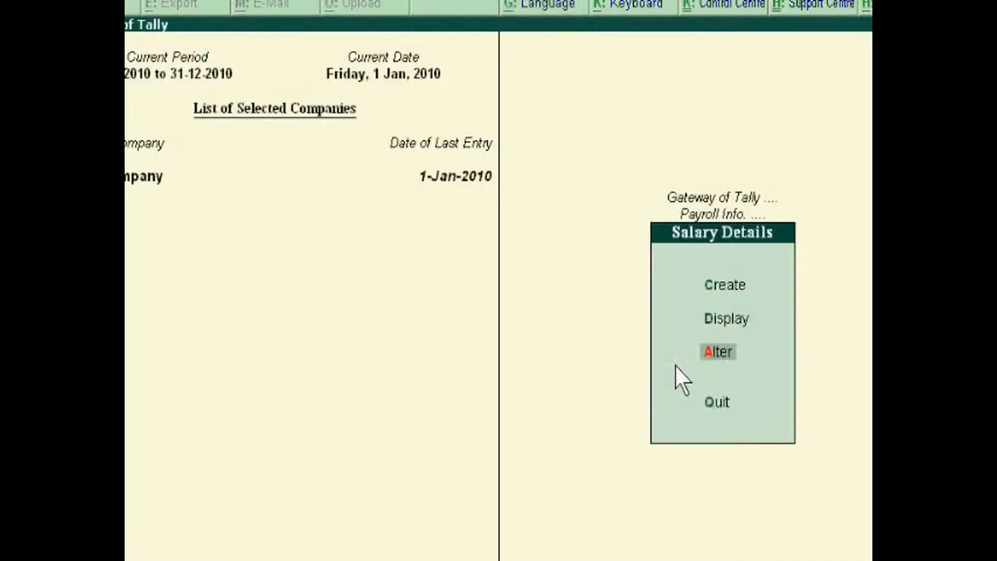
Start creating salary details for the second employee in the list of groups and employees
key("Up")
key("Up")
key("Up")
key("Up")
key("Up")
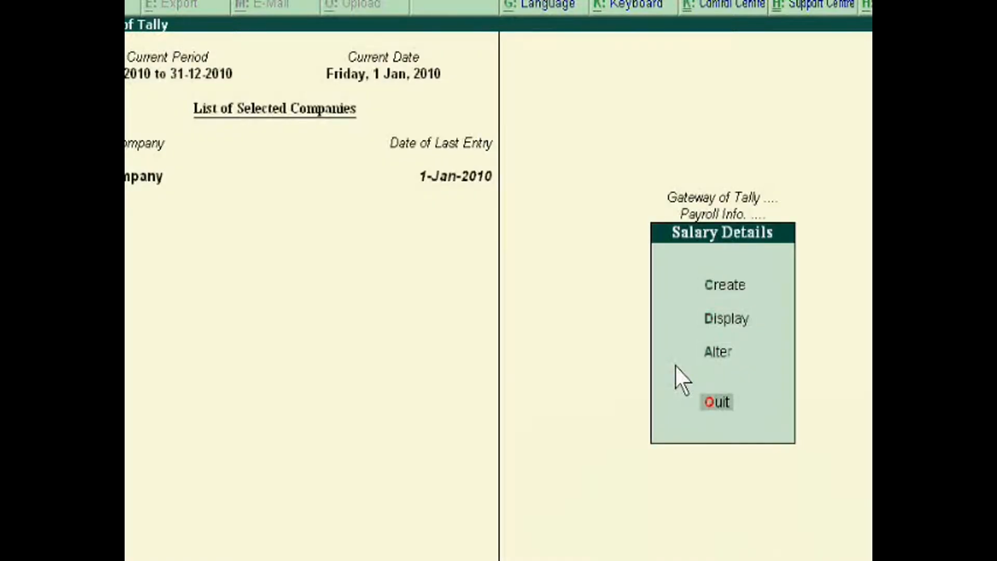
key("Up")
key("Return")
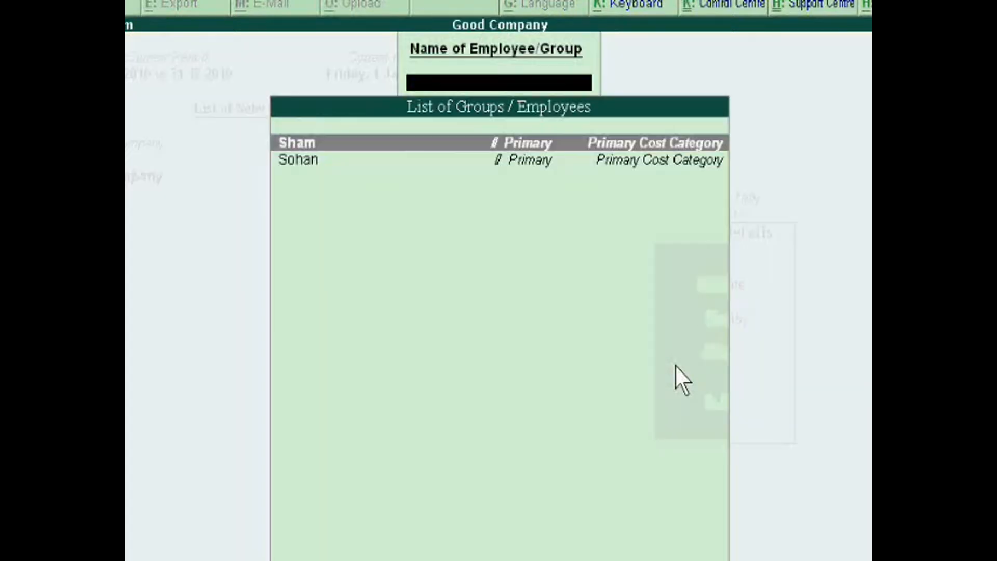
key("Down")
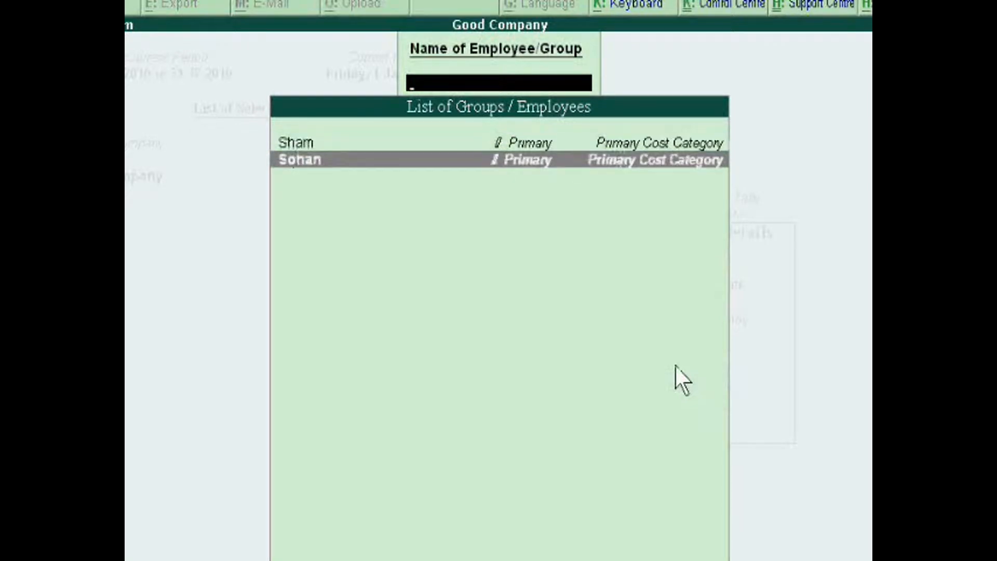
key("Return")
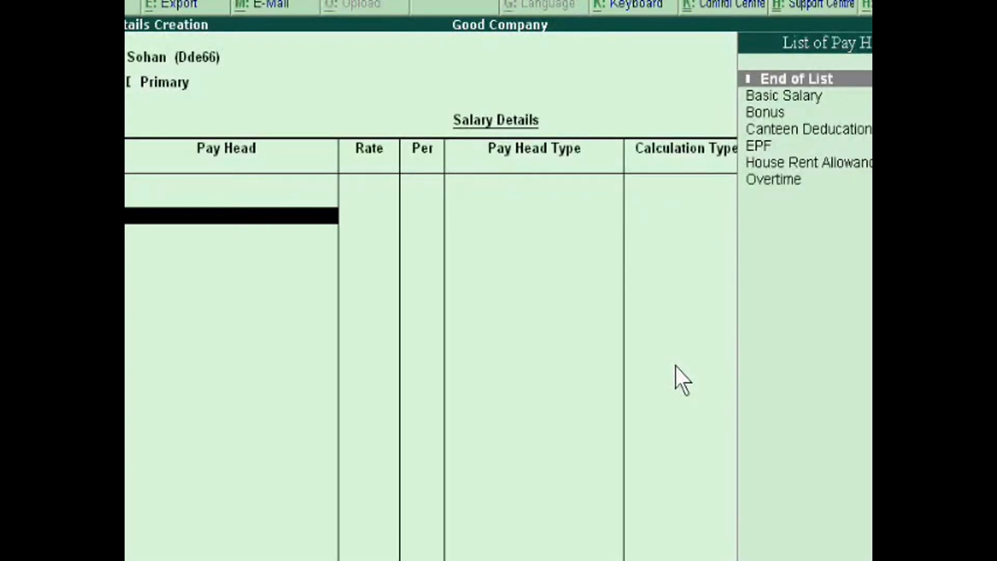
Add the Basic Salary and House Rent Allowance pay heads to the employee's salary details
key("Down")
key("Return")
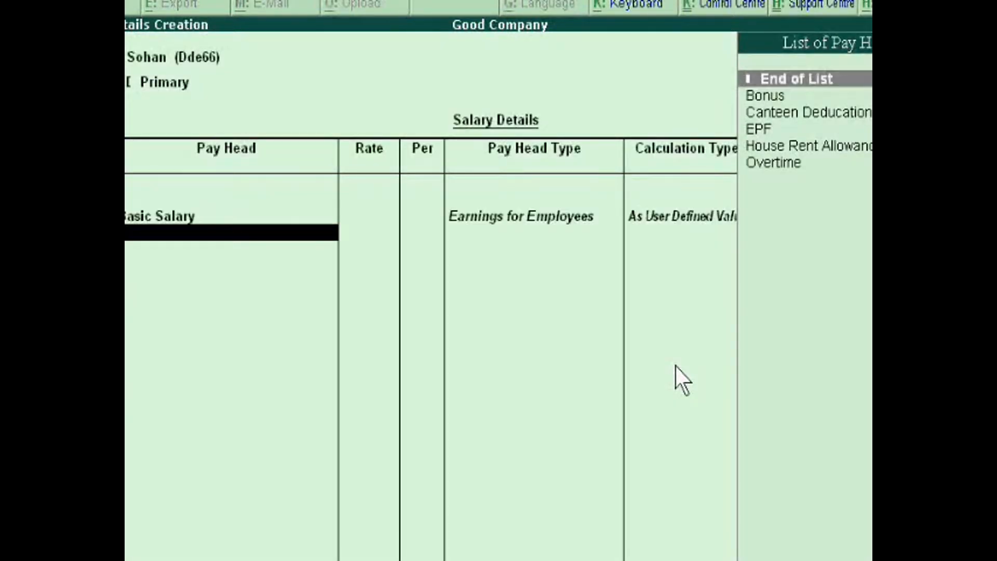
key("Down")
key("Down")
key("Down")
key("Down")
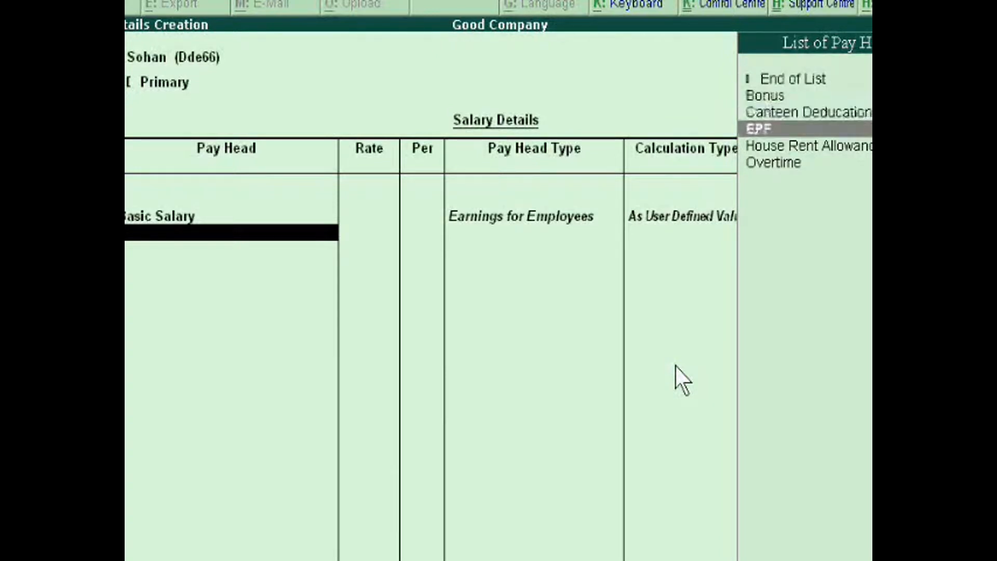
key("Return")
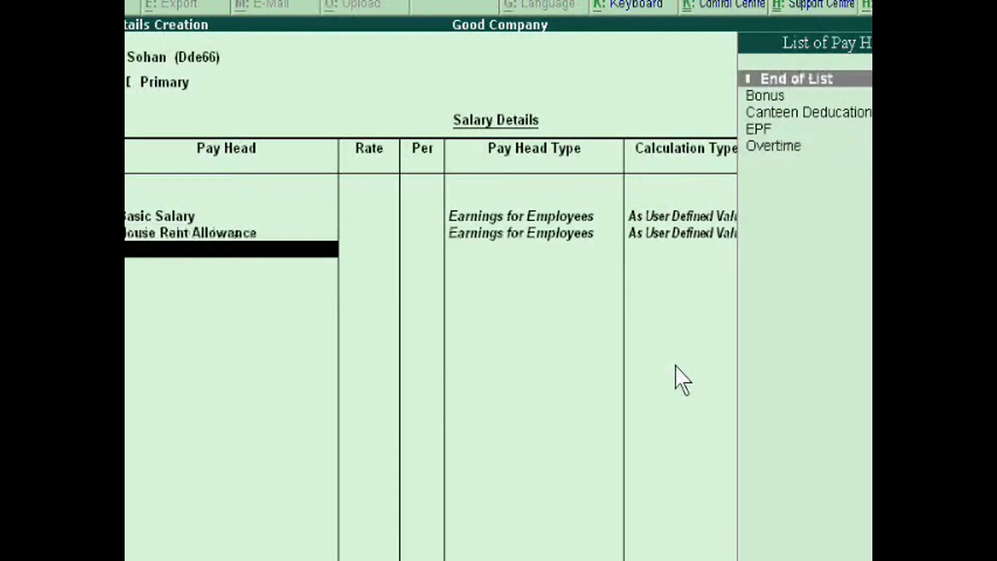
Add the Overtime pay head to the employee's salary details with a rate of 250
key("Down")
key("Down")
key("Down")
key("Down")
key("Return")
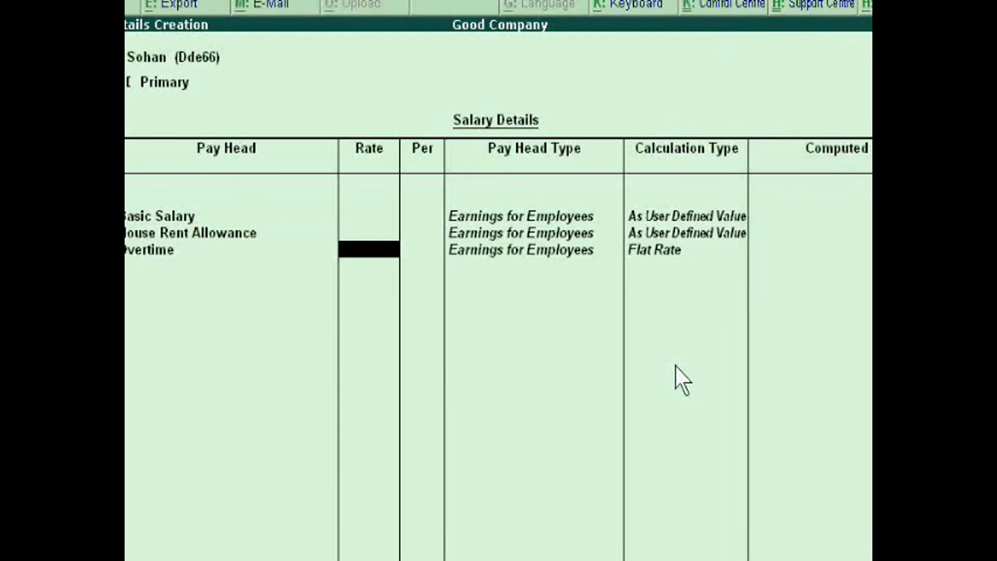
type("250")
key("Return")
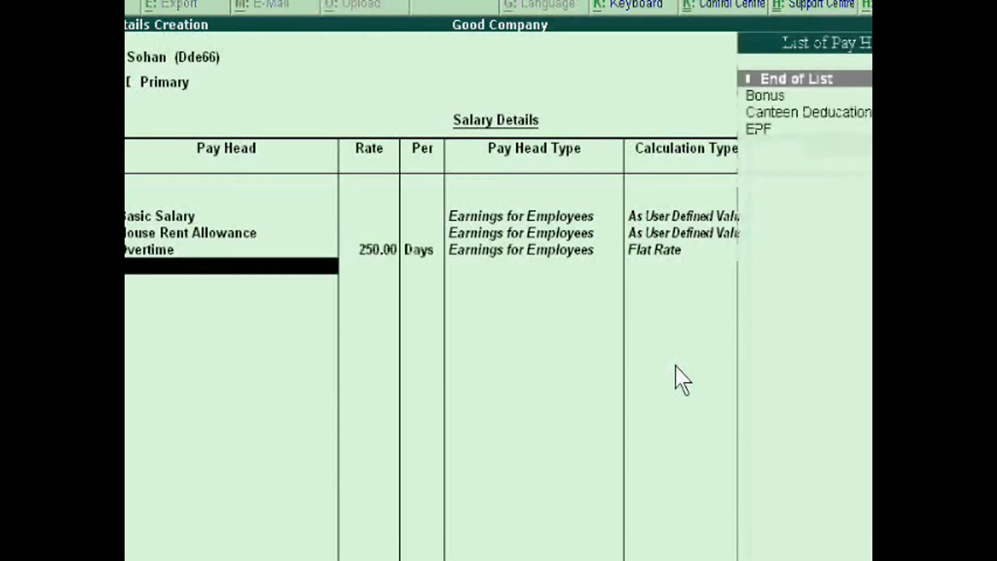
Add the Bonus, Canteen Deducation and EPF pay heads, then end the list and save the salary details
key("Down")
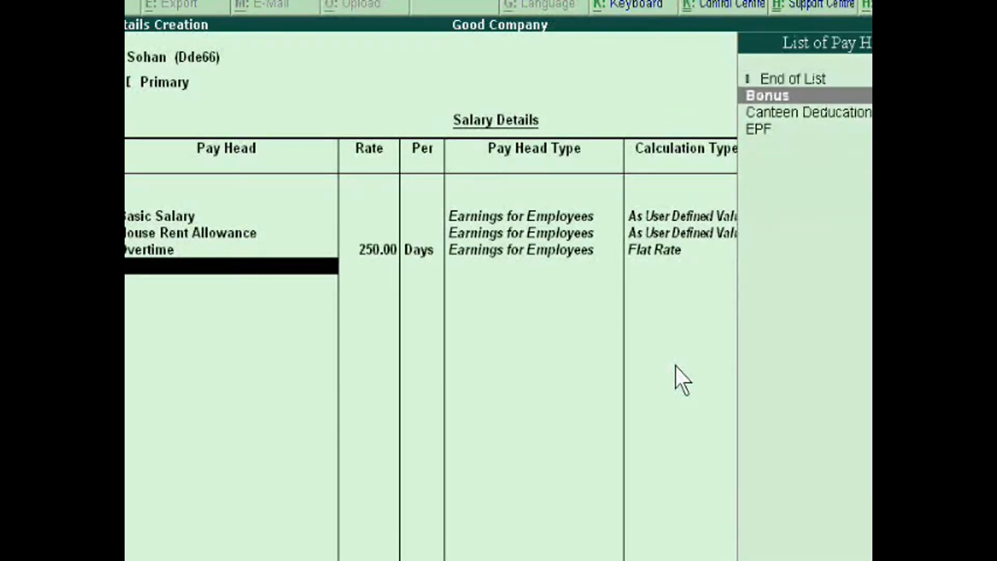
key("Return")
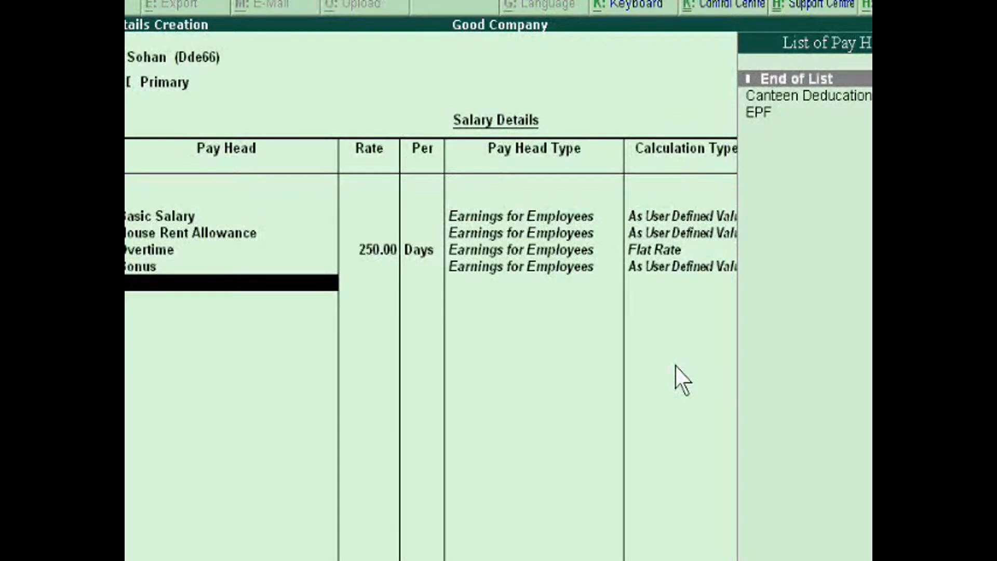
key("Down")
key("Return")
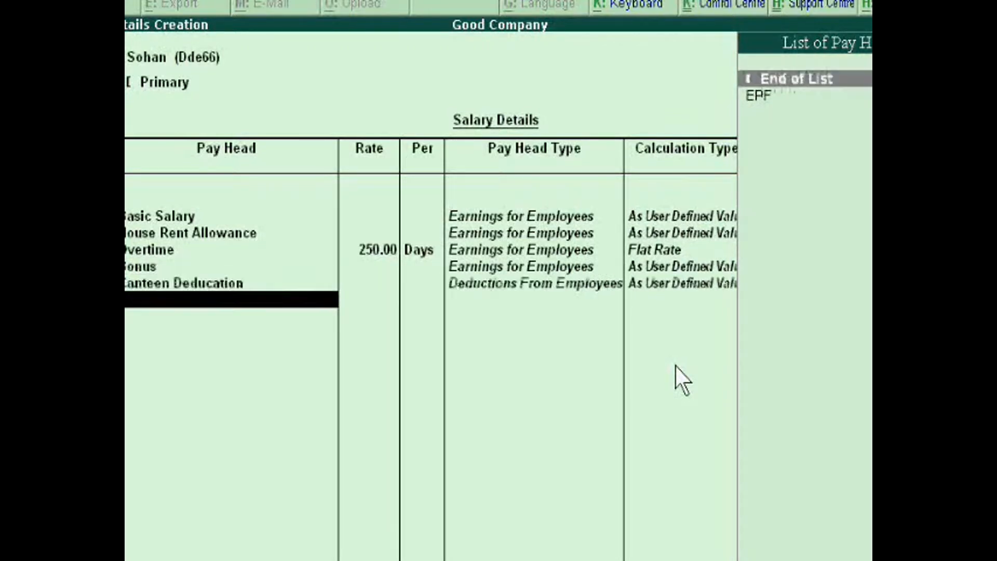
key("Down")
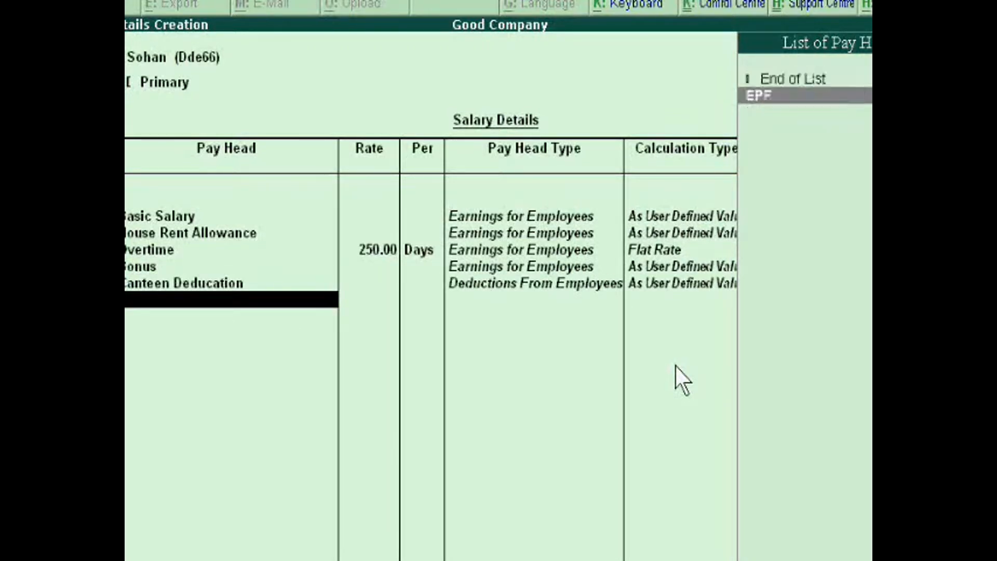
key("Return")
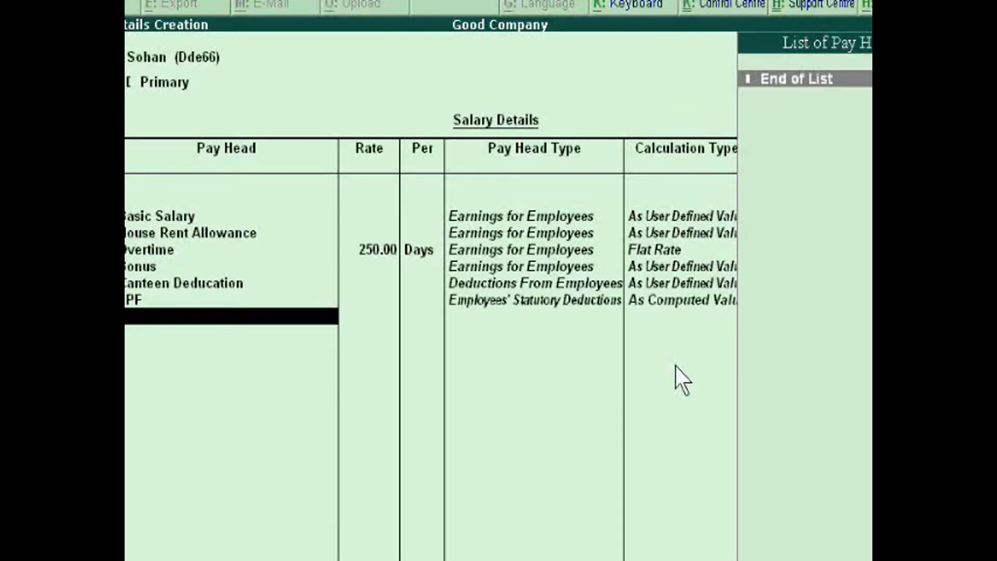
key("Return")
key("Return")
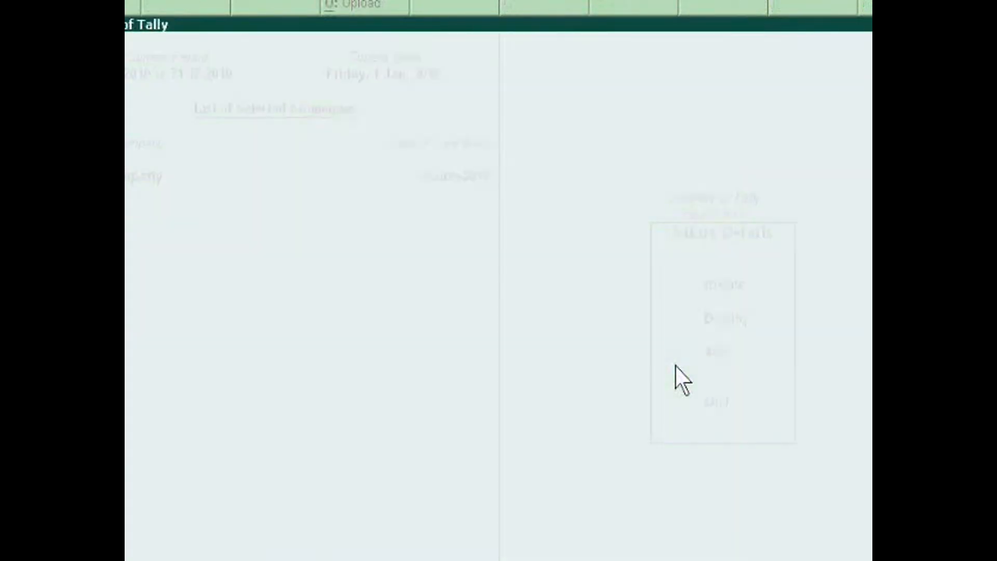
Leave the payroll masters and start a new voucher in Payroll Vouchers
key("Escape")
key("Escape")
key("Escape")
key("Escape")
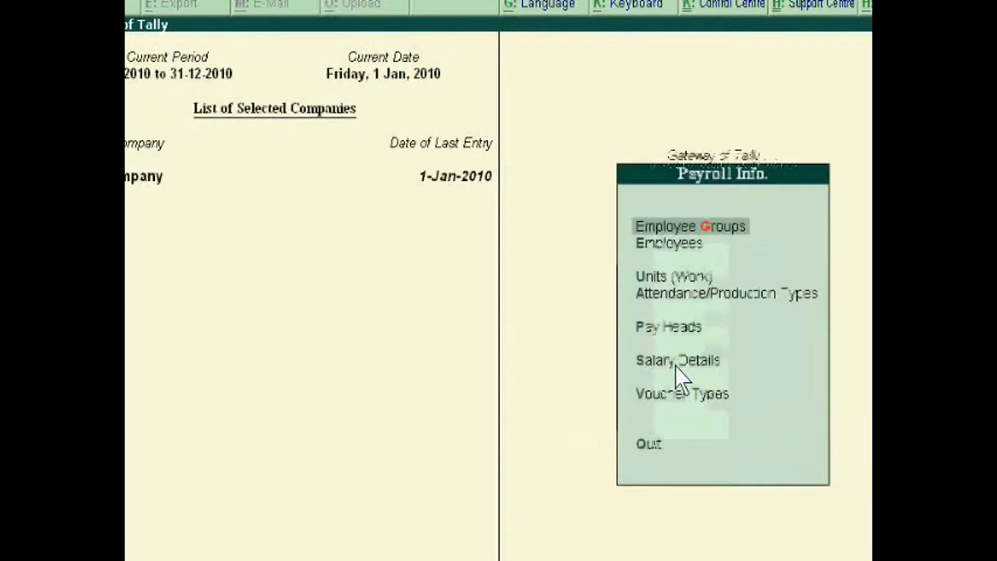
key("Down")
key("Down")
key("Down")
key("Down")
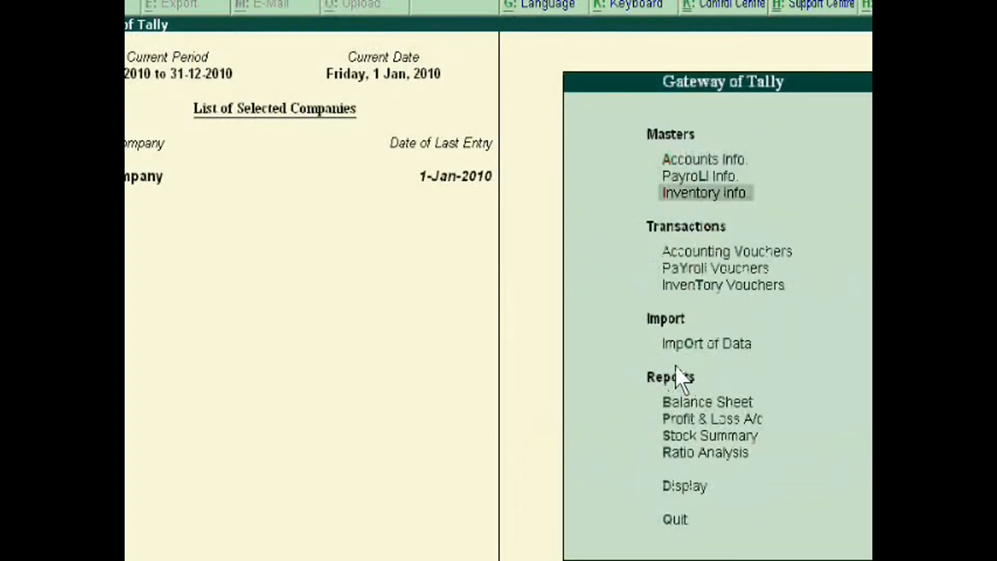
key("Return")
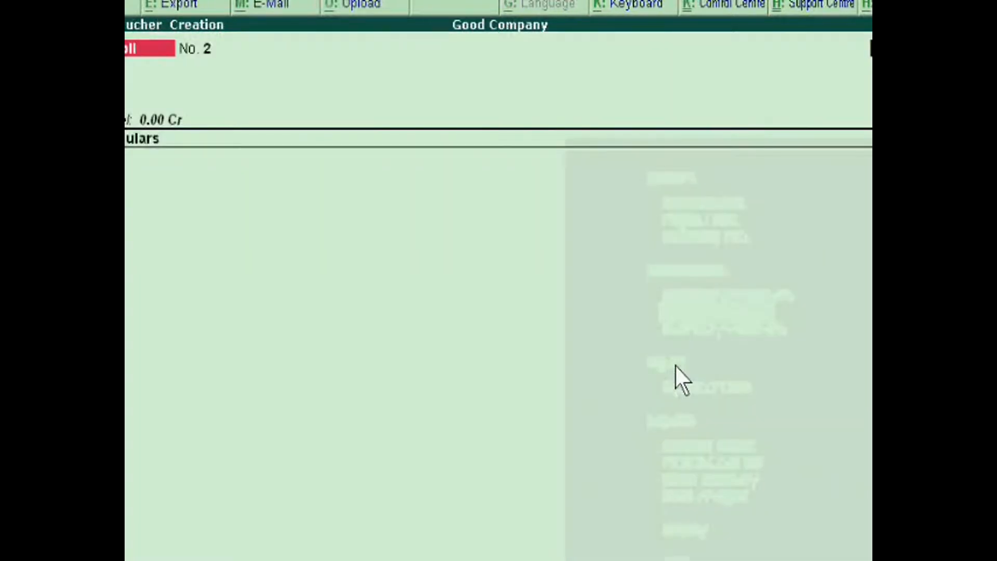
Set the voucher's account to Cash and pick the Primary Cost Category with the second employee in the list
key("Return")
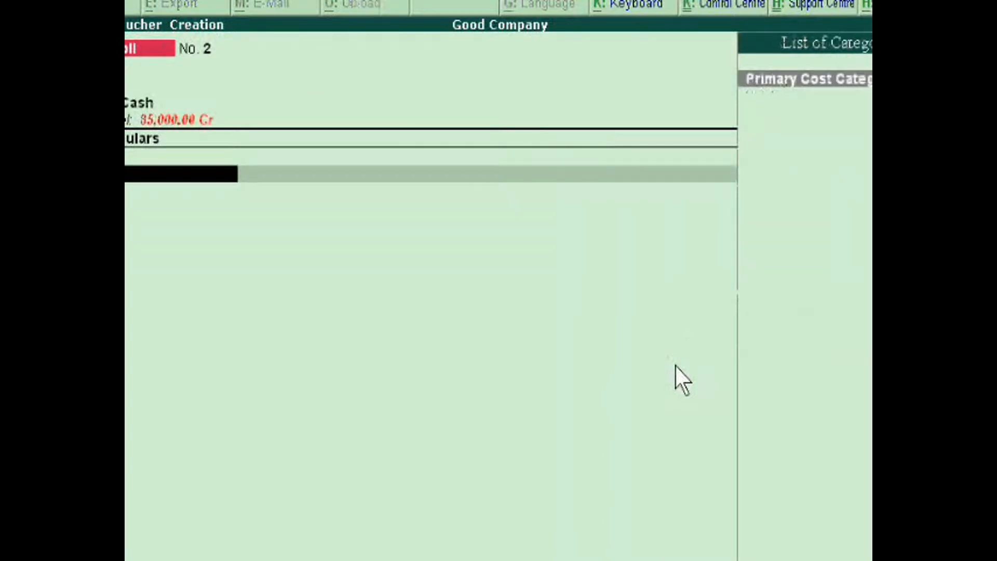
key("Return")
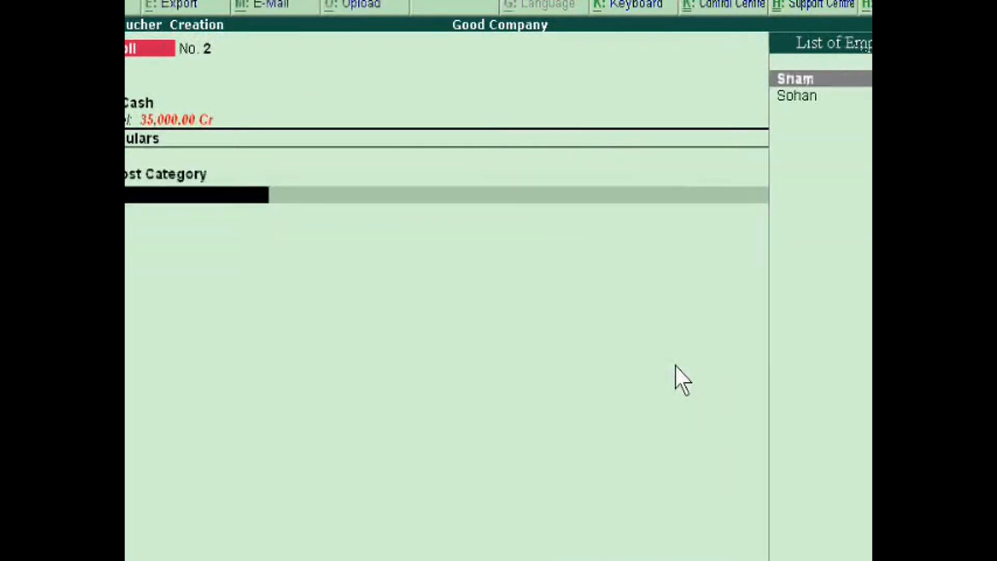
key("Down")
key("Return")
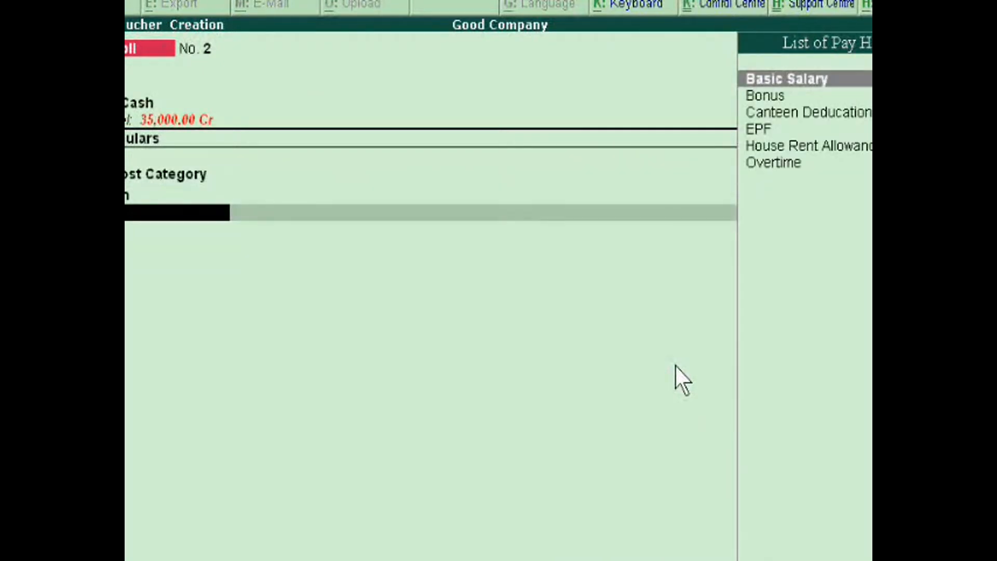
Enter Basic Salary of 30,000 as a debit for the employee in the payroll voucher
key("Return")
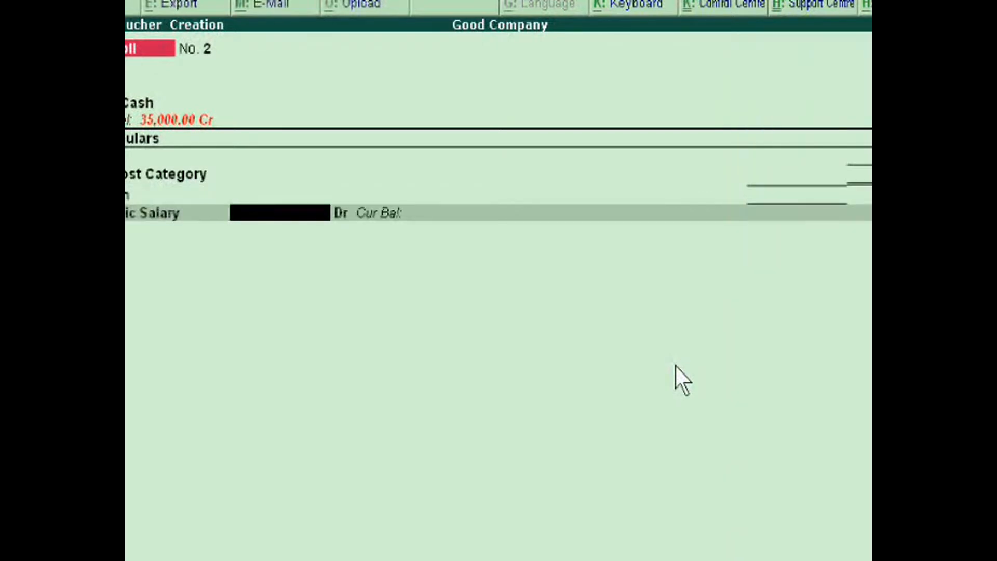
type("380000")
key("Return")
key("Return")
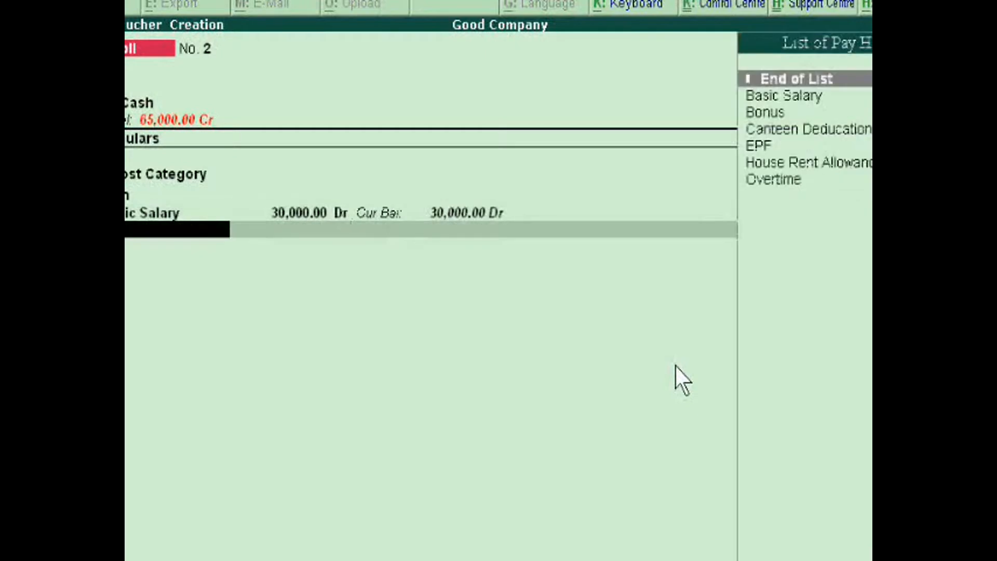
Add Bonus to the payroll voucher with a debit amount of 4,000
key("Down")
key("Down")
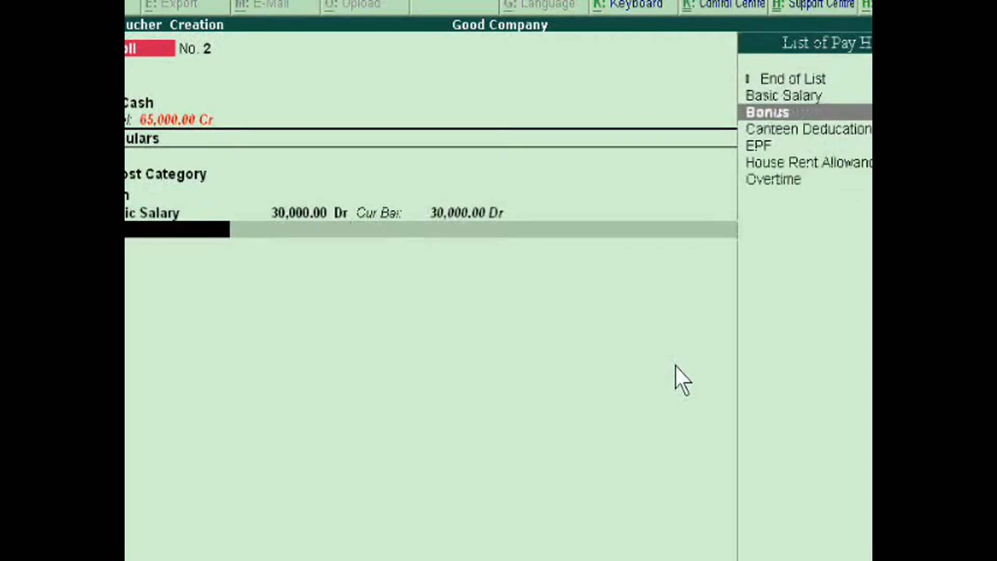
key("Return")
type("4,000")
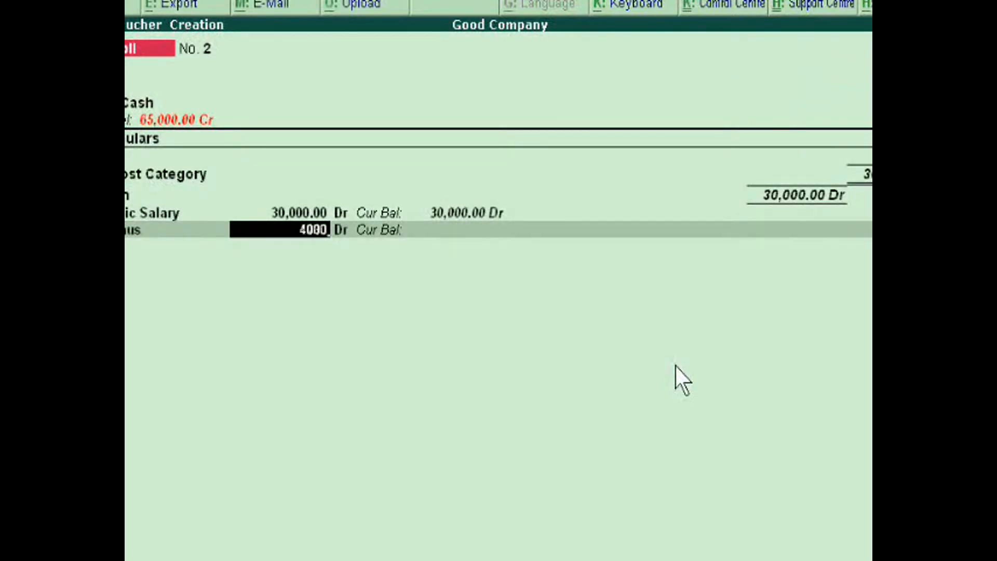
key("Return")
key("Return")
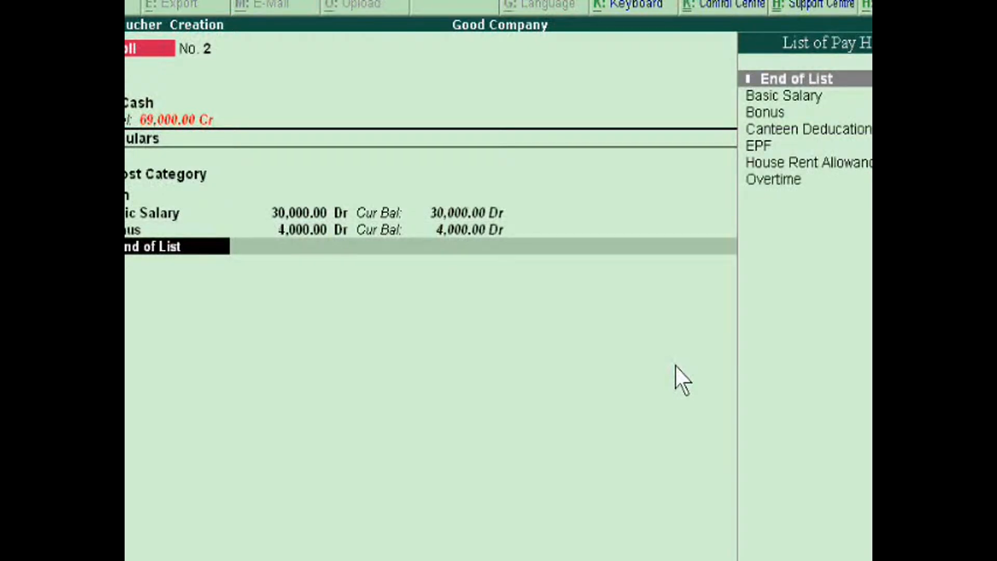
Add House Rent Allowance to the payroll voucher with a debit amount of 5,000
key("Down")
key("Down")
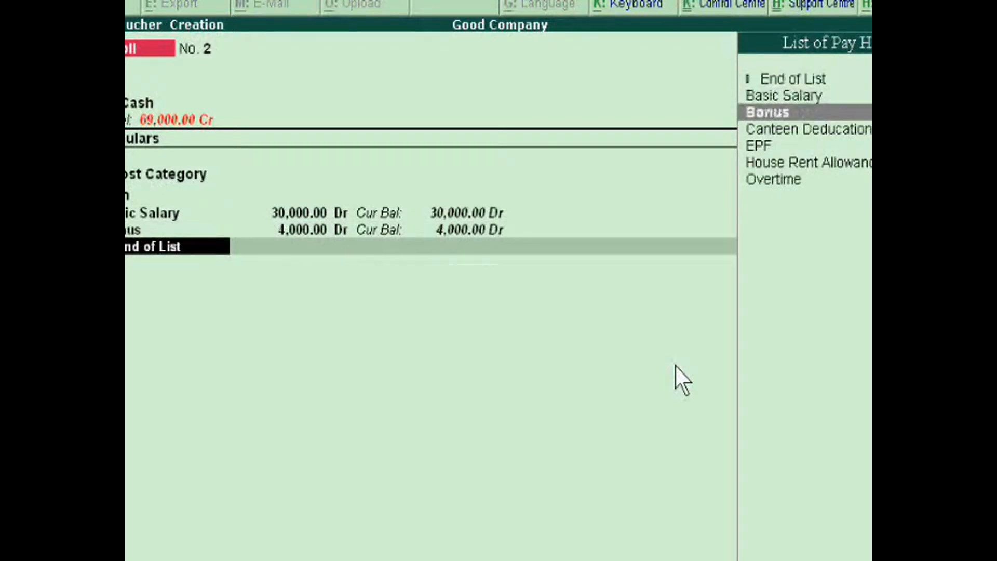
key("Down")
key("Down")
key("Down")
key("Return")
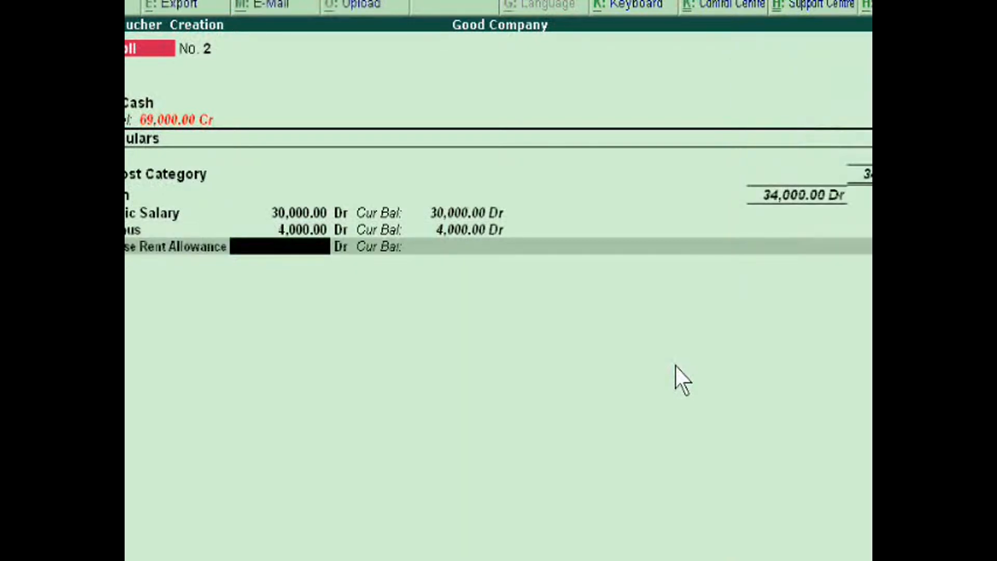
type("5000")
key("Return")
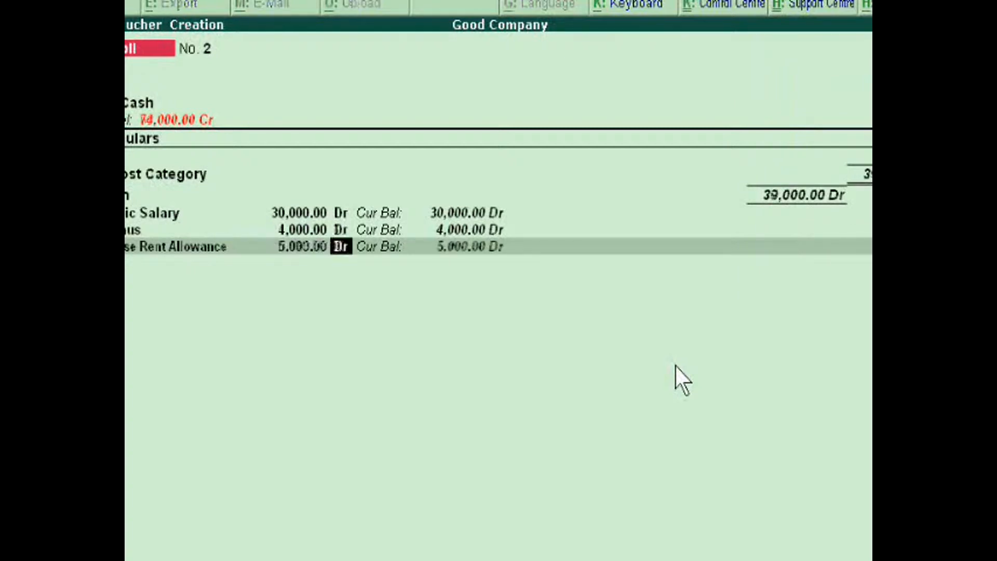
key("Return")
Add Overtime to the payroll voucher with a debit amount of 6,000
key("Down")
key("Down")
key("Down")
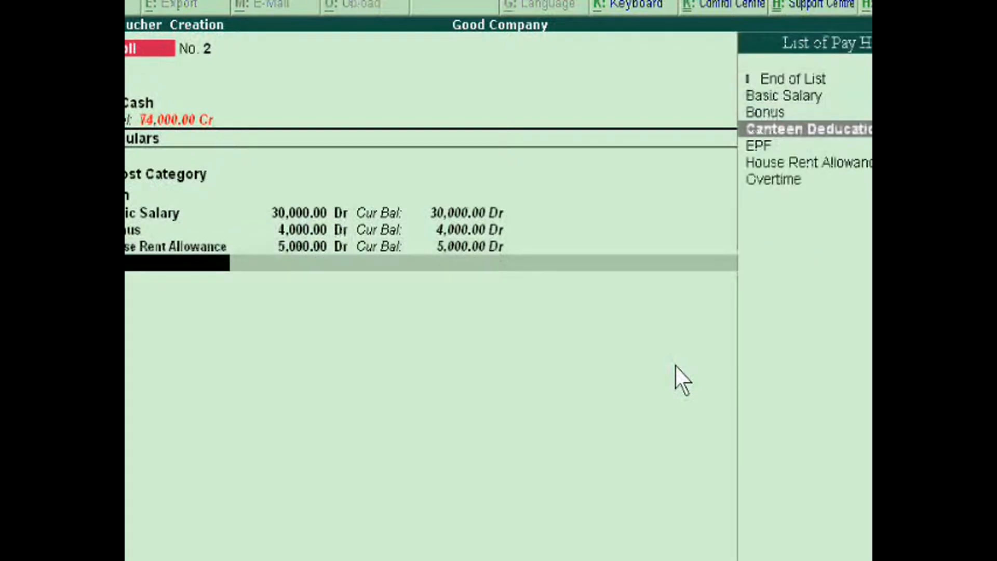
key("Down")
key("Down")
key("Down")
key("Return")
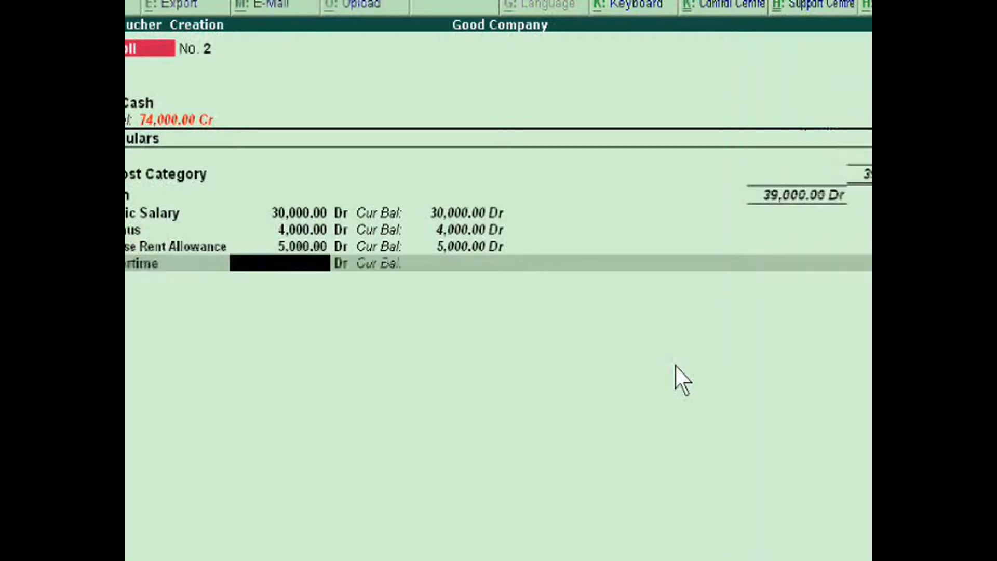
type("6000")
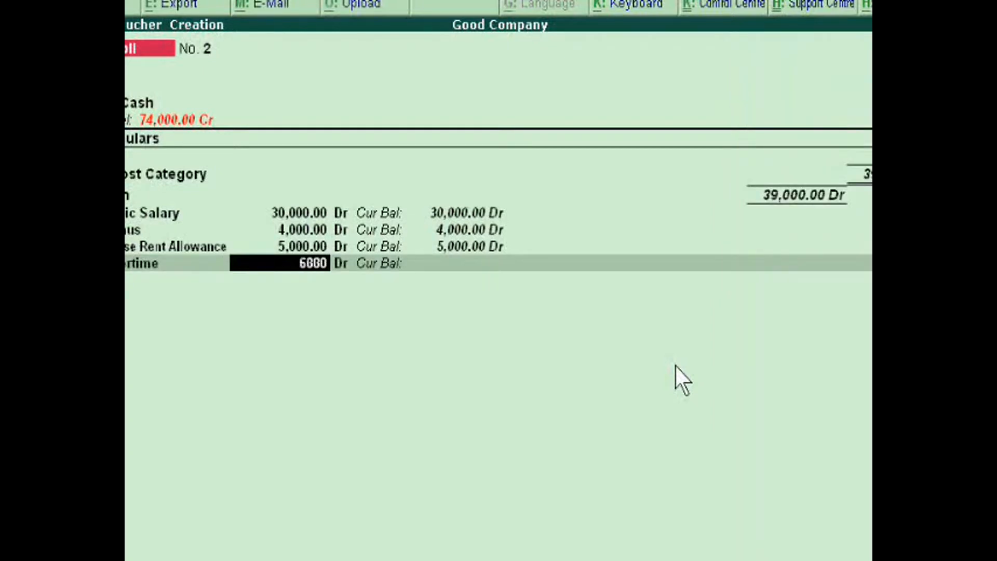
key("Return")
key("Return")
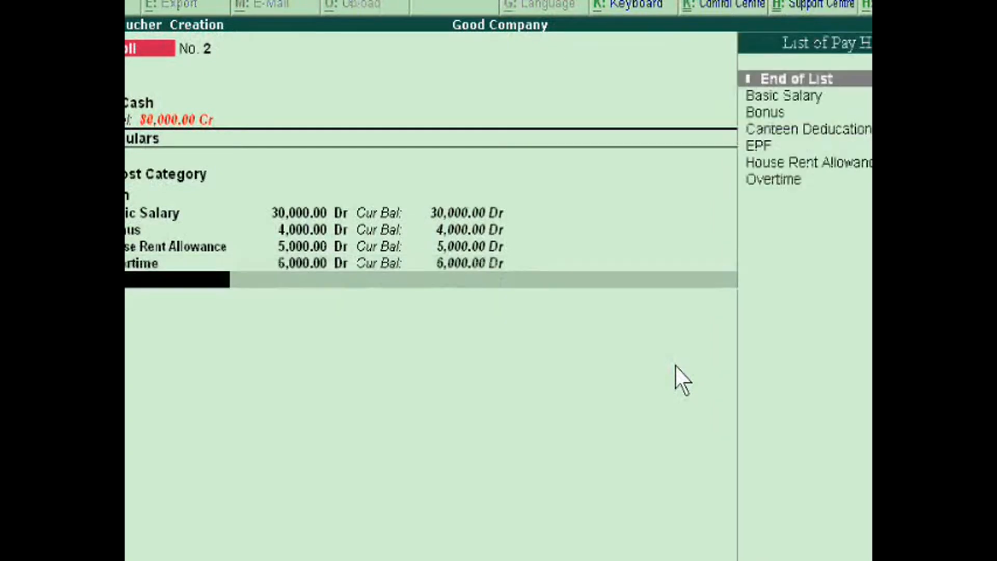
Add Canteen Deducation to the payroll voucher with a credit amount of 7,000
key("Down")
key("Down")
key("Down")
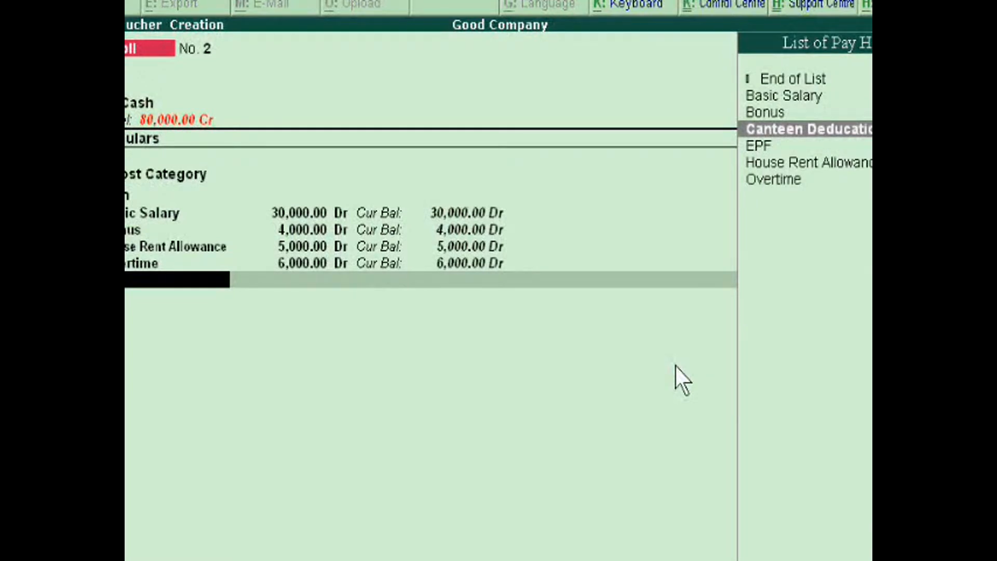
key("Return")
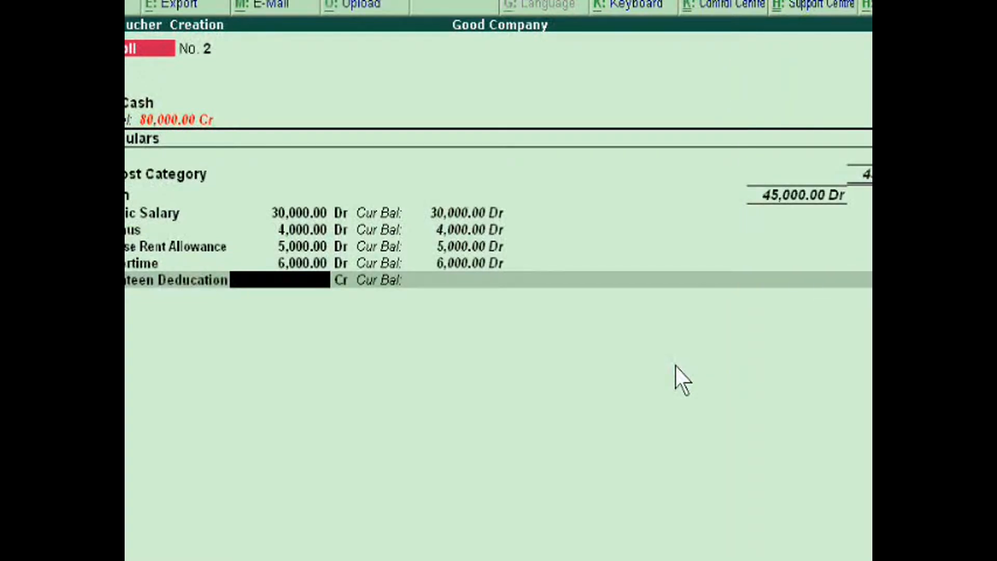
type("70000")
key("BackSpace")
key("Return")
Add EPF to the payroll voucher with a credit amount of 9,000
key("Return")
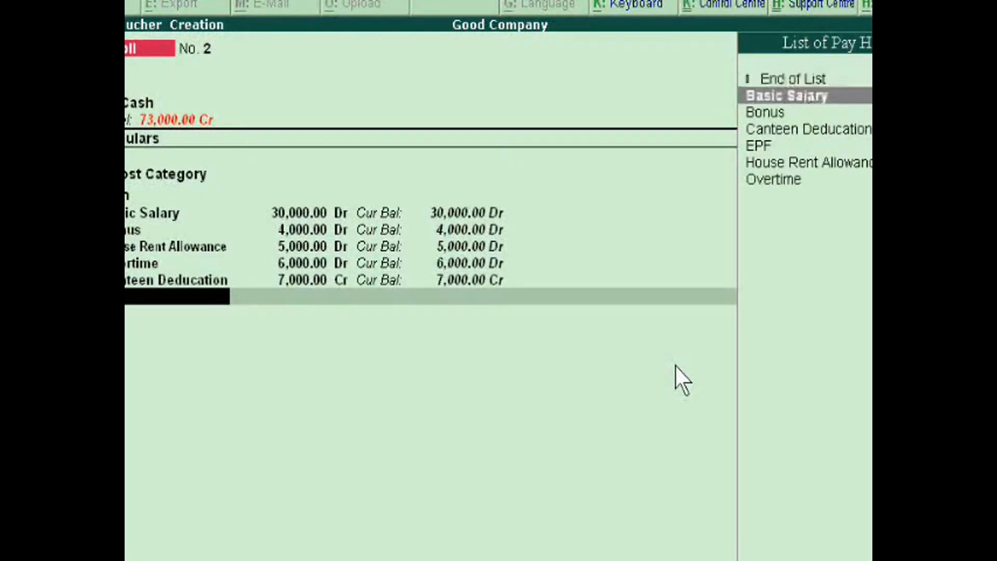
key("Down")
key("Down")
key("Down")
key("Return")
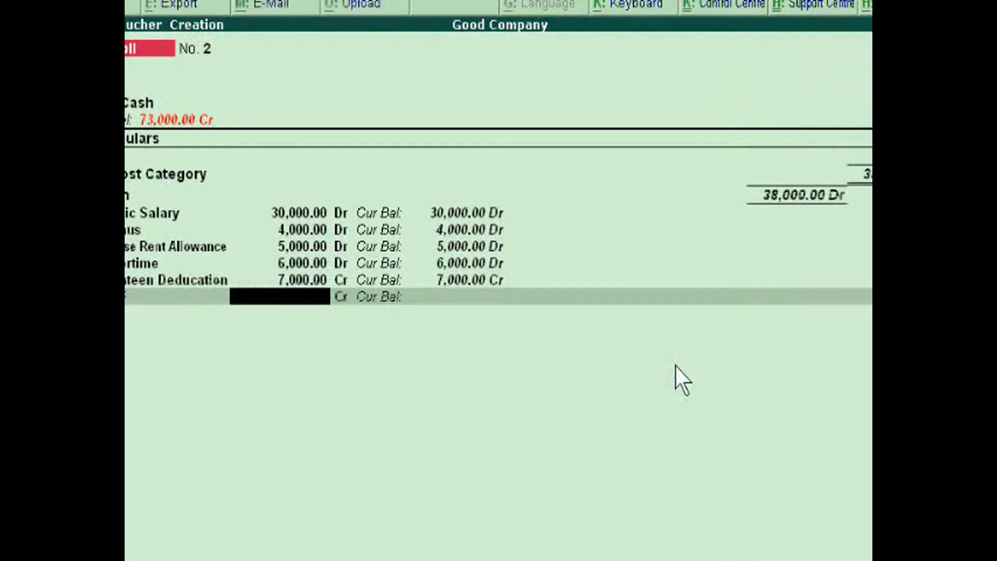
type("90000")
key("BackSpace")
key("Return")
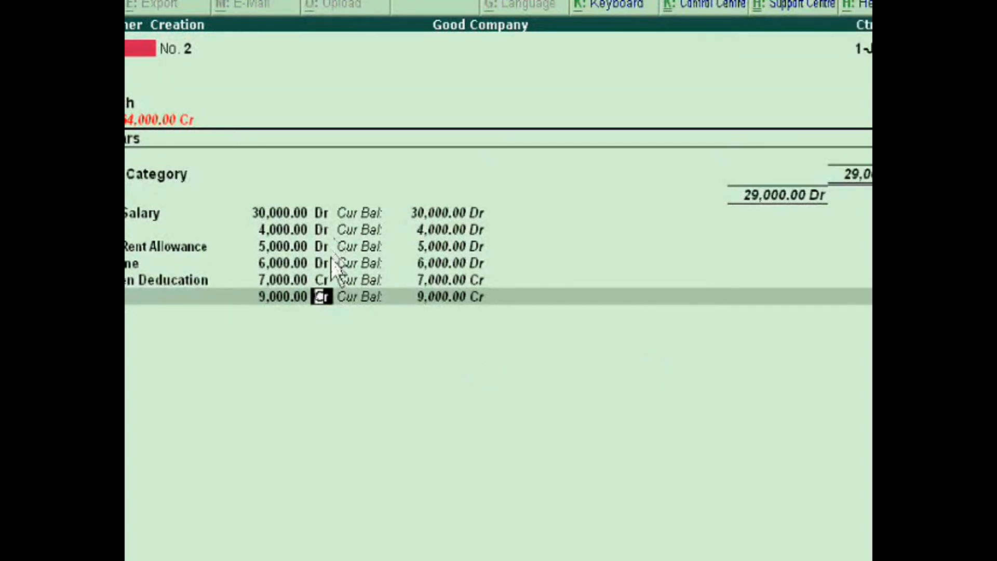
key("Return")
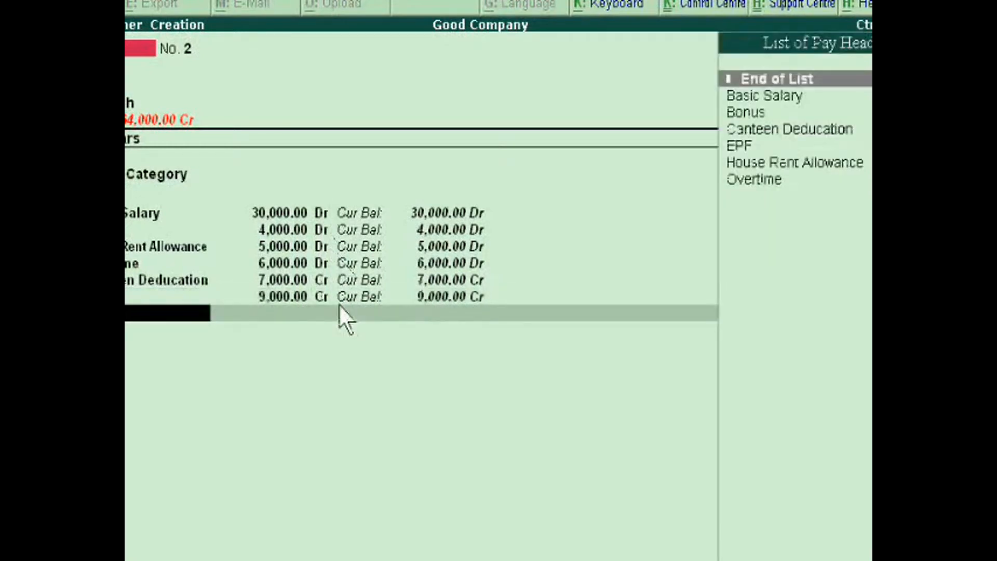
End the pay head list, save the payroll voucher and leave voucher creation
key("Return")
key("Return")
key("Return")
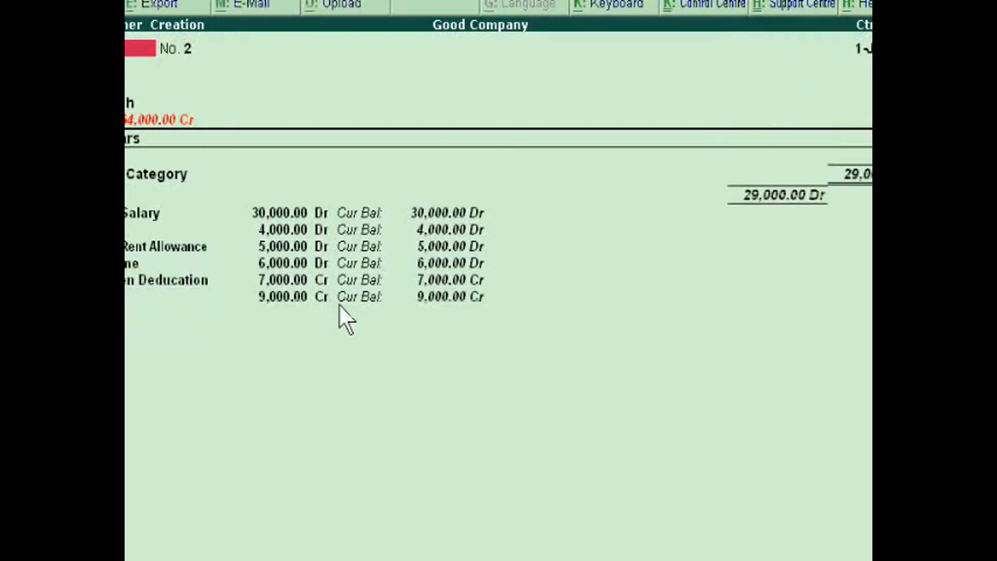
key("ctrl+a")
key("BackSpace")
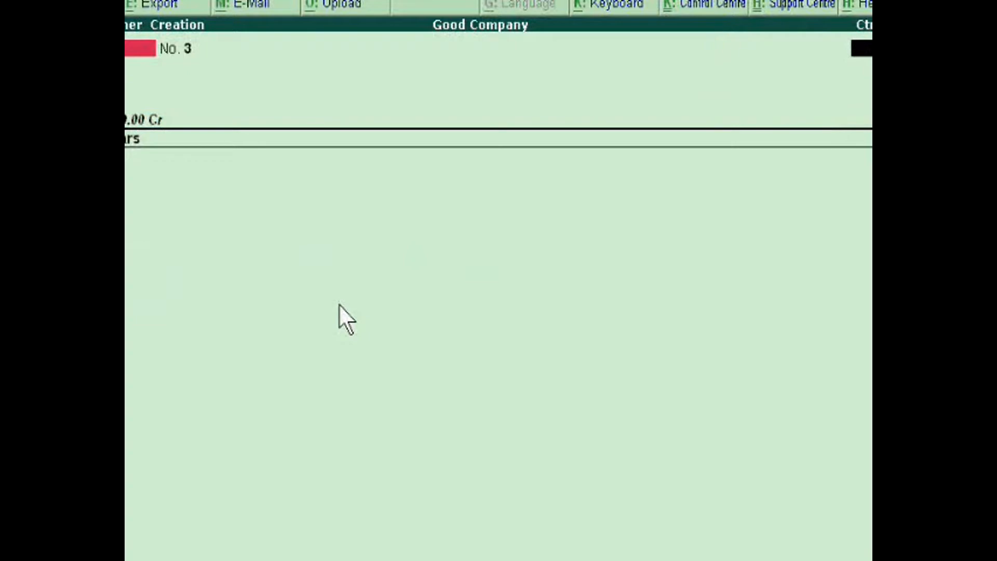
key("Escape")
Open the pay slip of the second listed employee from the payroll statements in the payroll reports
key("Escape")
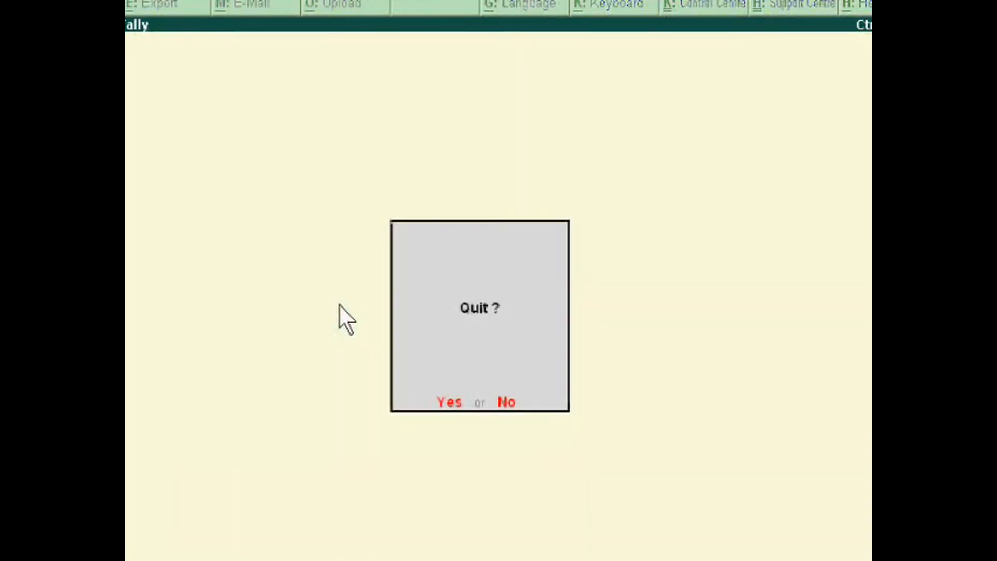
key("Escape")
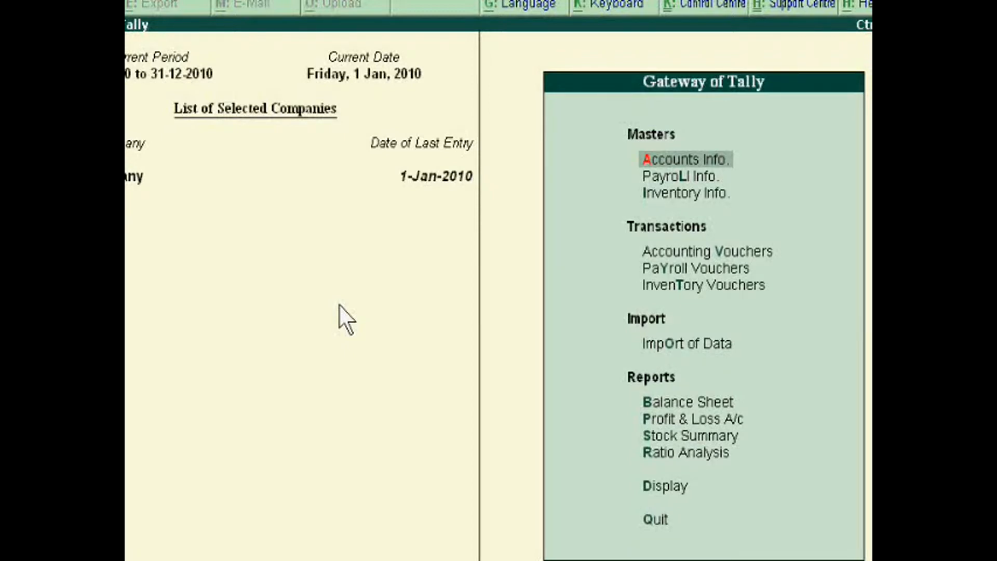
key("Down")
key("Down")
key("Down")
key("Down")
key("Down")
key("Down")
key("Down")
key("Down")
key("Down")
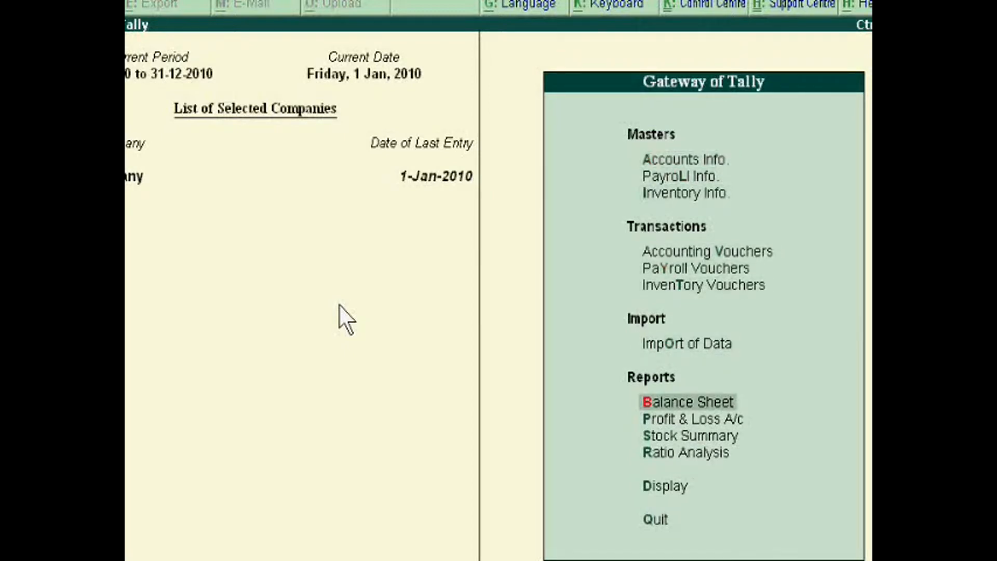
key("Down")
key("Down")
key("Return")
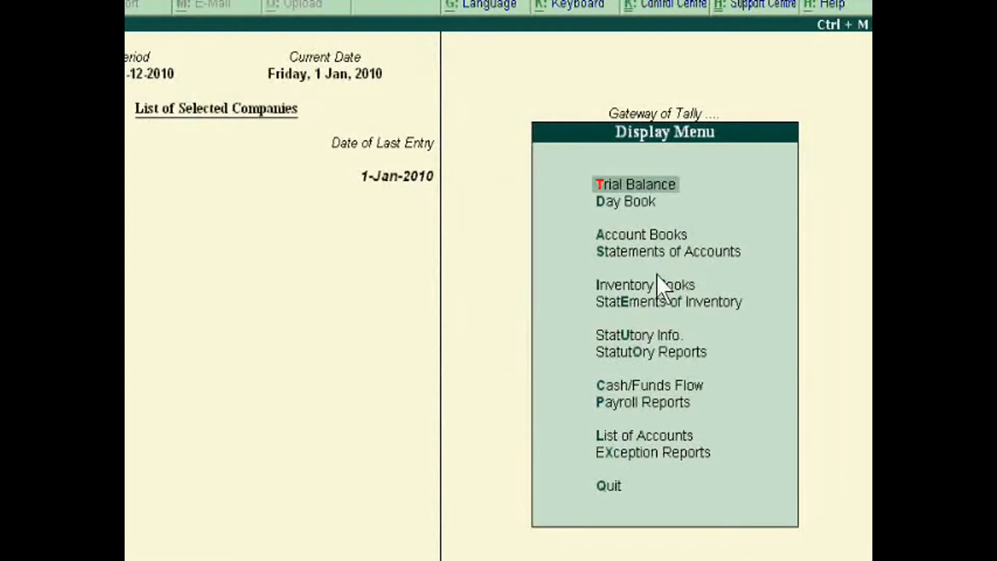
left_click(627, 404)
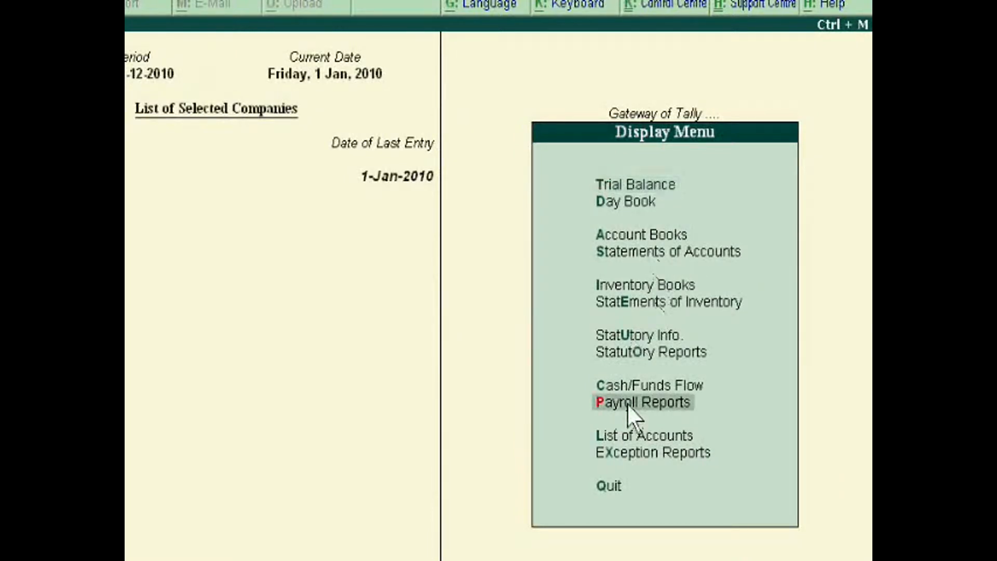
left_click(627, 403)
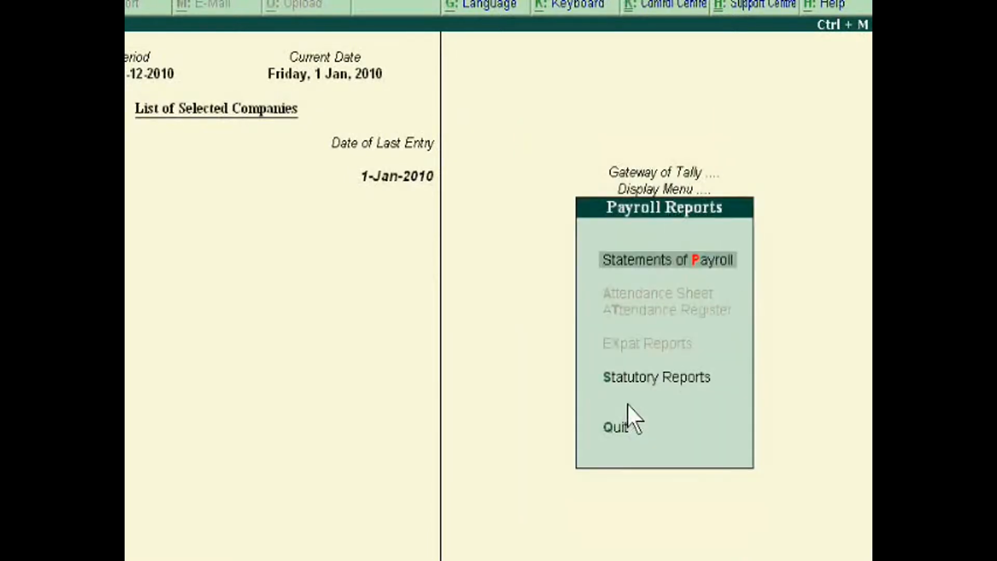
left_click(652, 263)
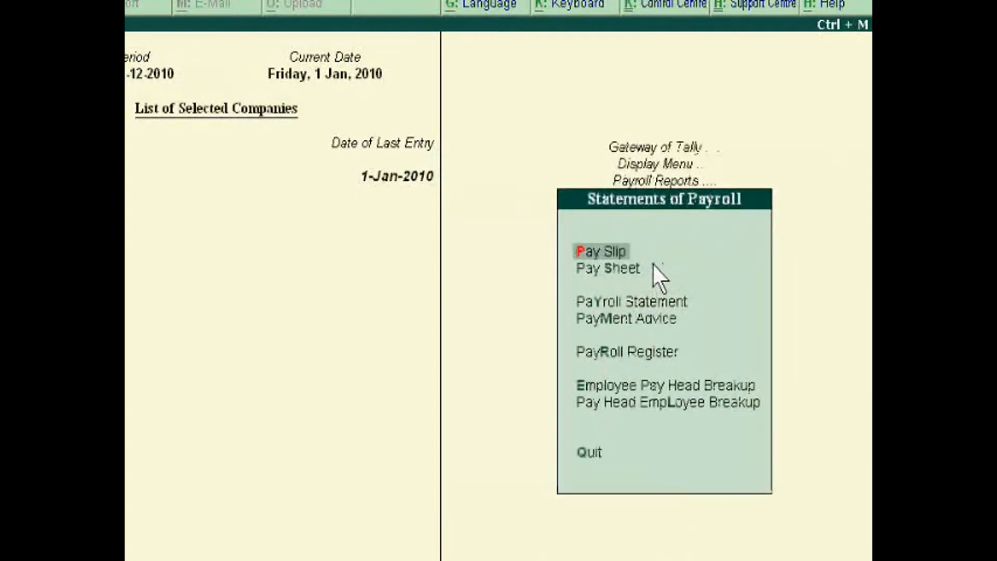
left_click(600, 252)
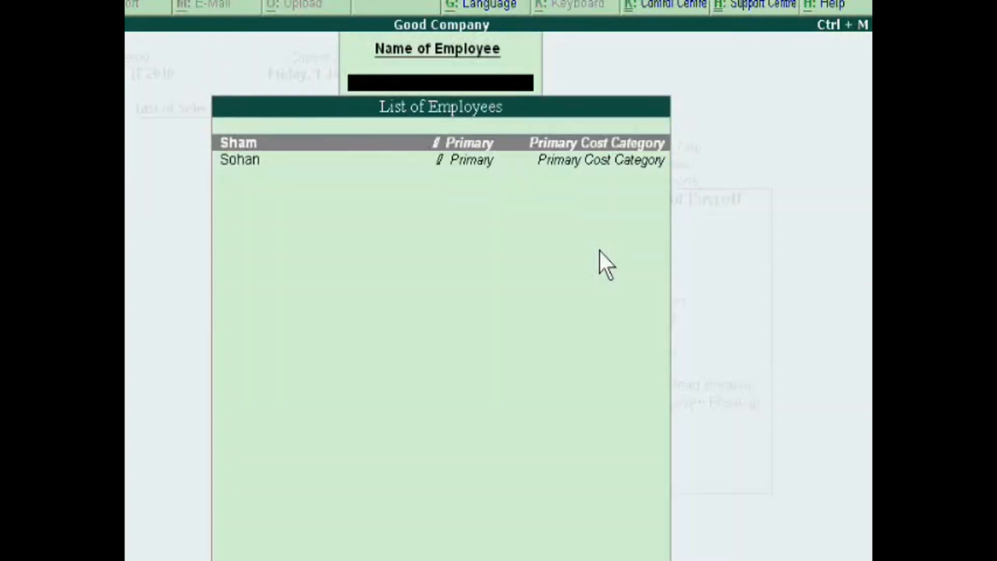
left_click(472, 160)
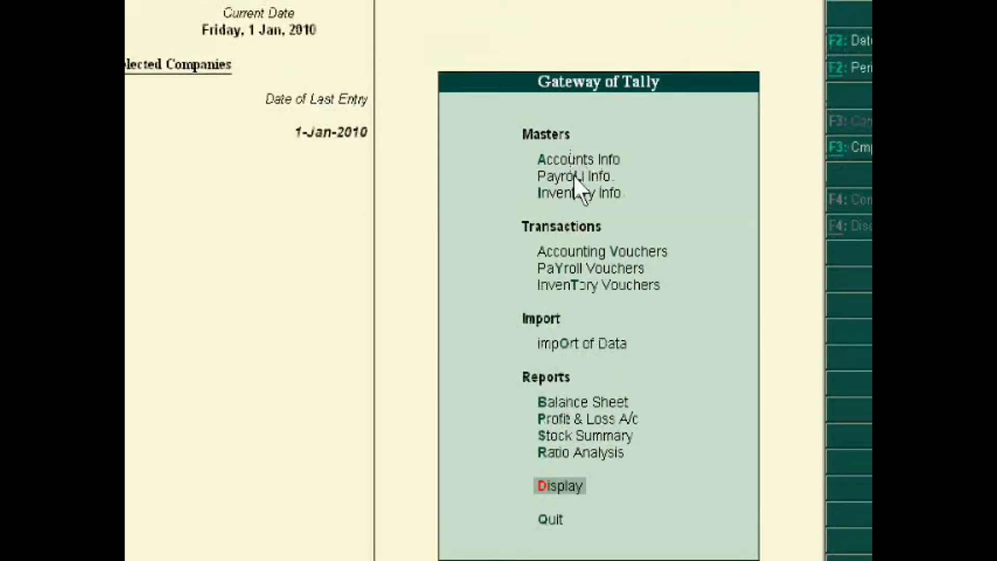
Review the company's accounting features, including the payroll and cost centre options, and leave them without making changes
left_click(833, 470)
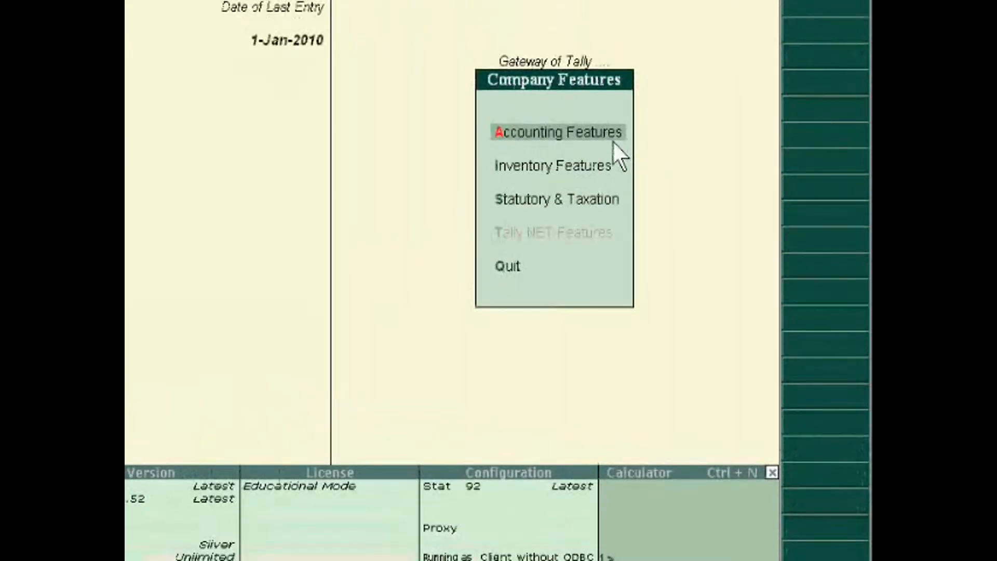
left_click(613, 141)
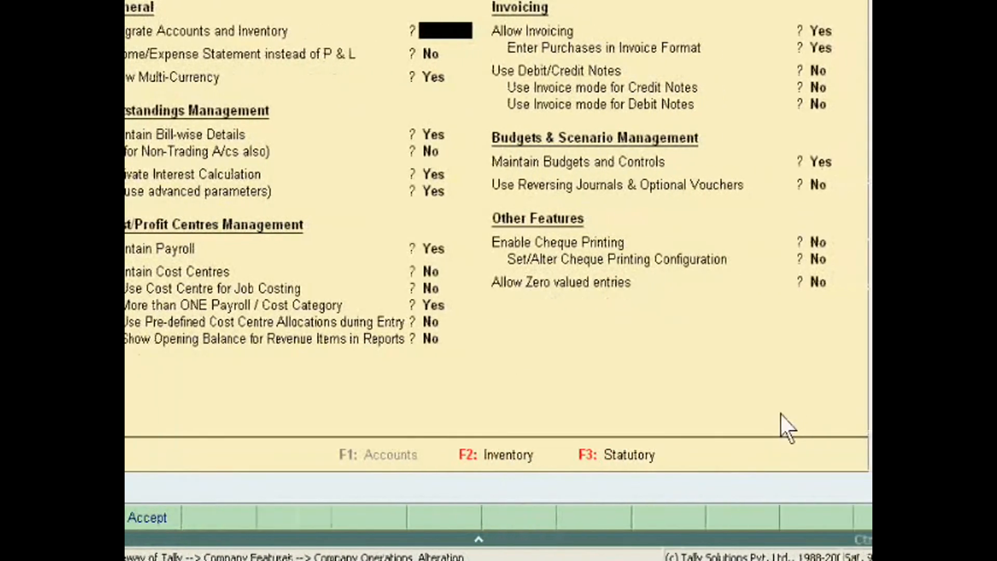
key("Escape")
key("Return")
key("Escape")
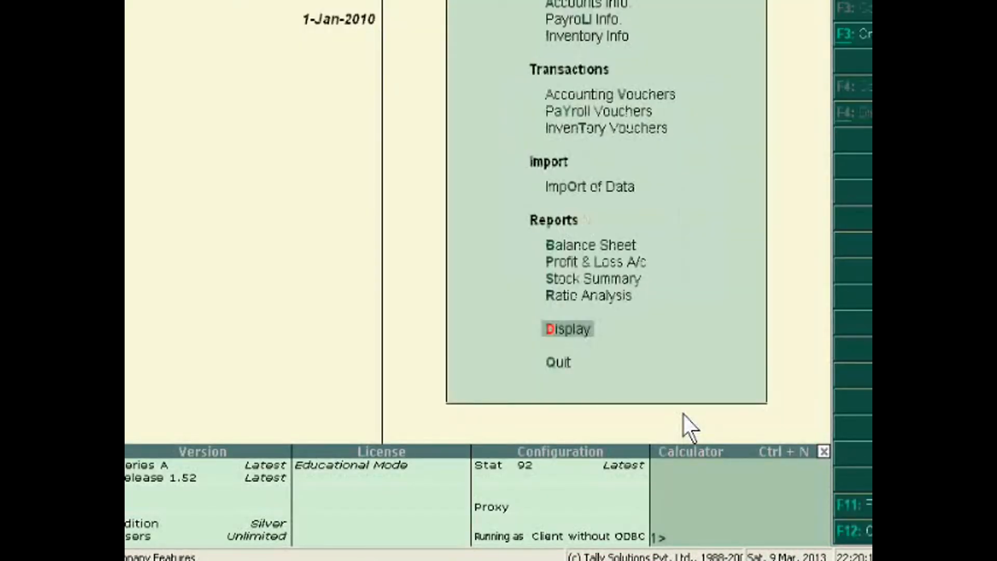
Start a new single employee record, keeping it under the Primary group with the default date of joining
key("Down")
key("Down")
key("Down")
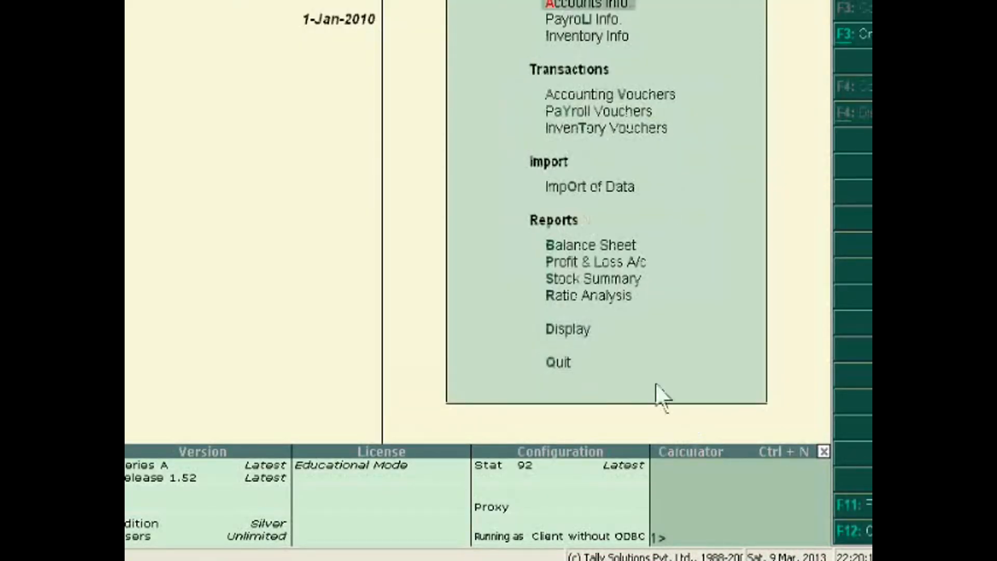
key("Return")
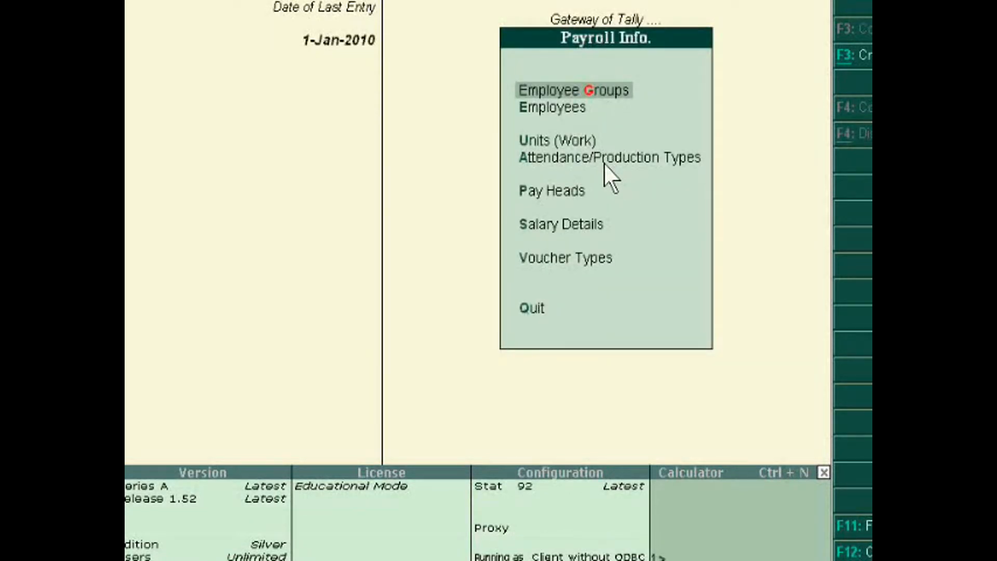
key("Down")
key("Return")
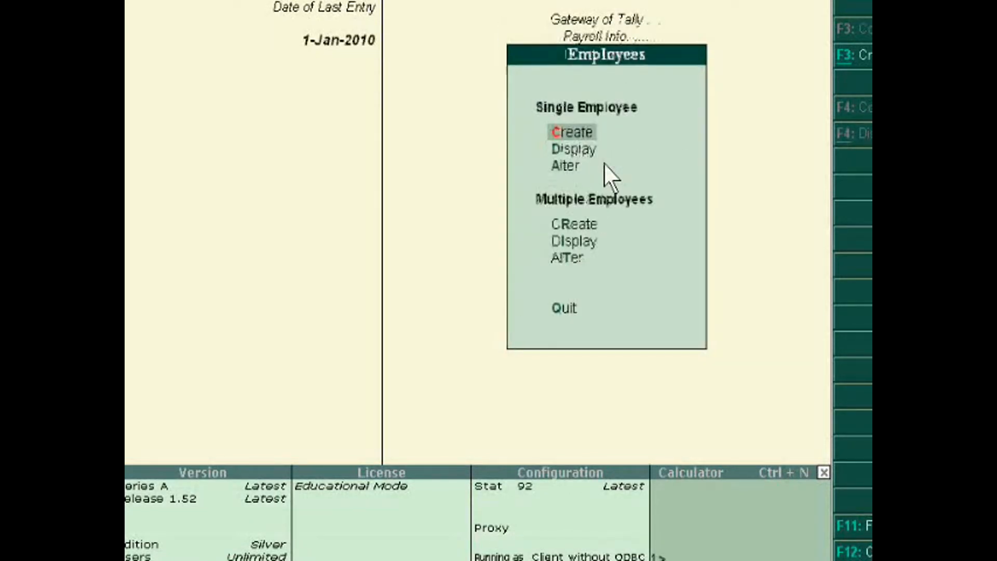
key("Return")
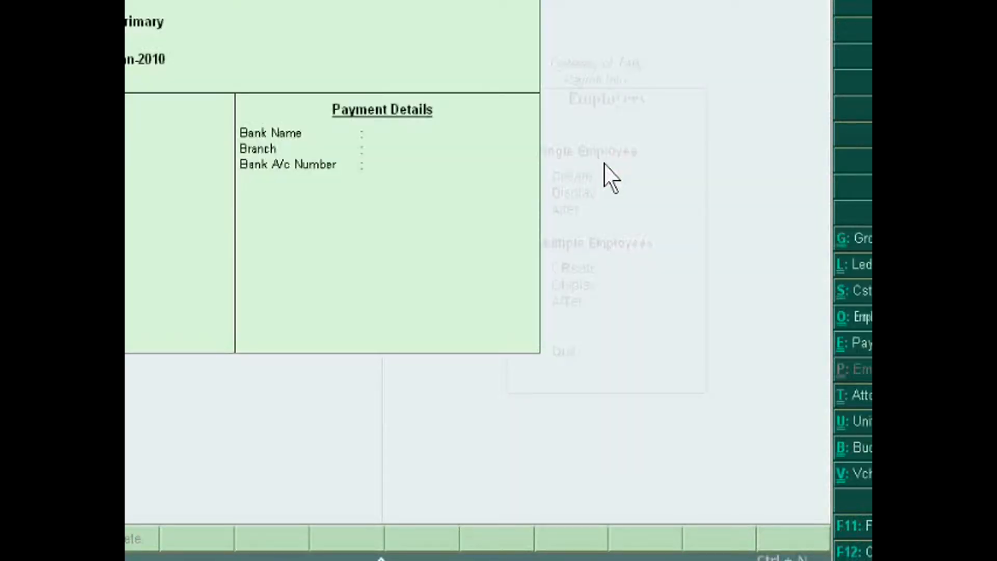
key("Return")
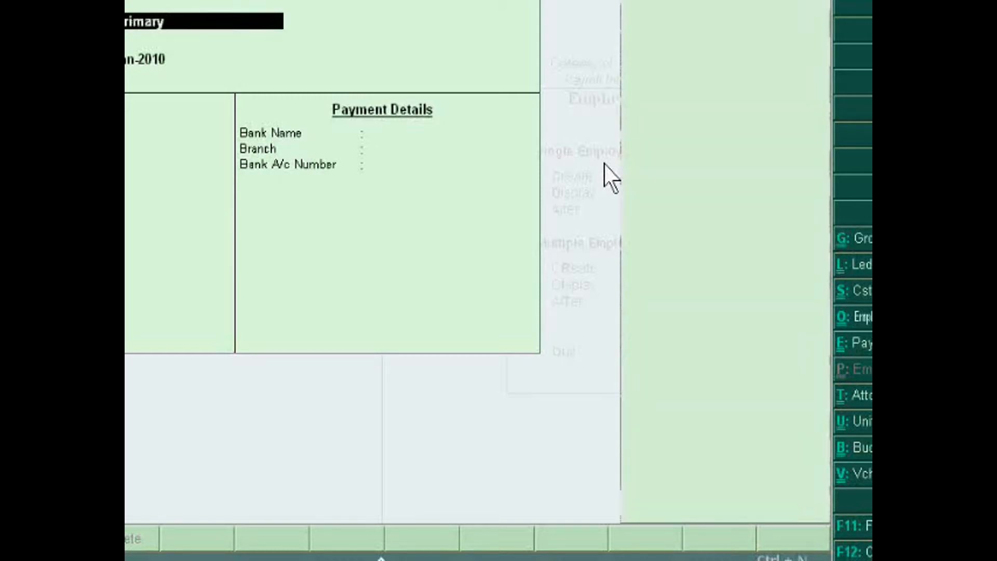
key("Return")
key("Return")
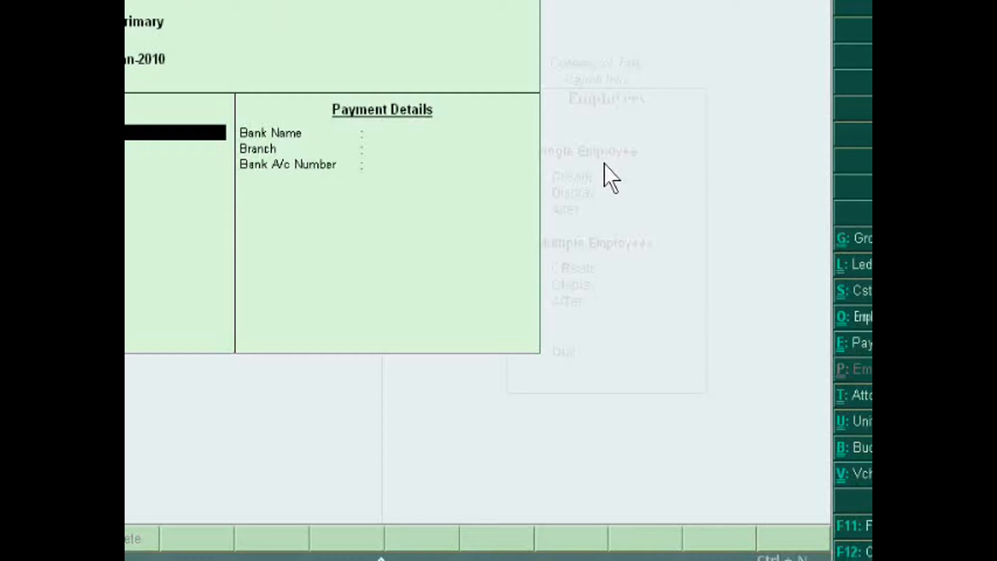
Set the employee's gender to Female and keep the defaults for the remaining general details
key("Return")
key("Up")
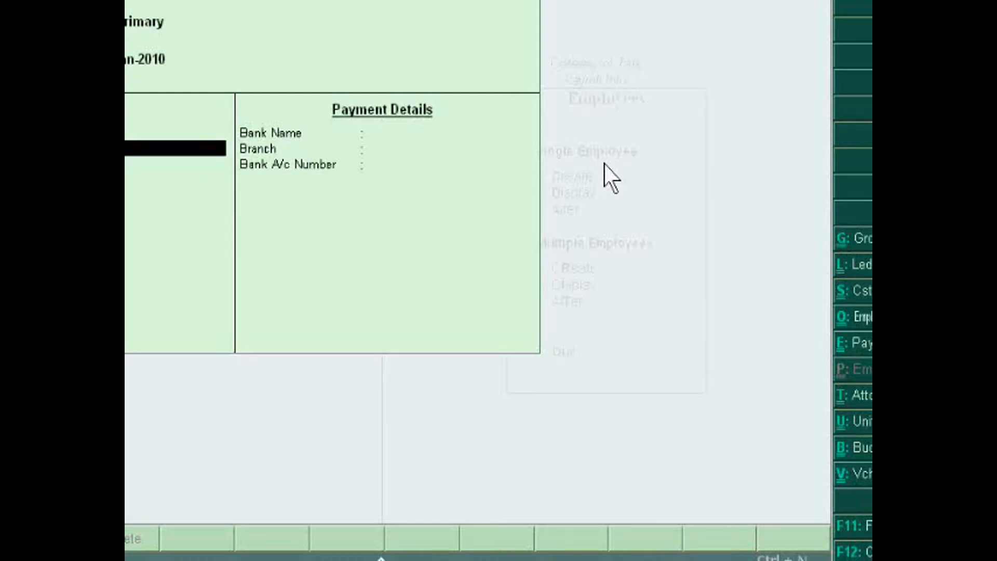
key("Return")
key("Return")
key("Return")
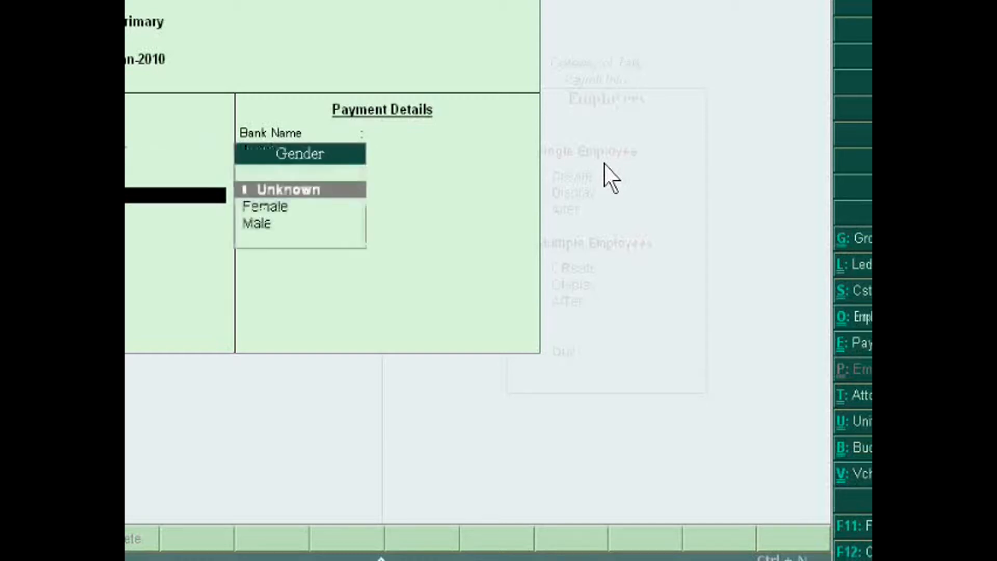
key("Down")
key("Return")
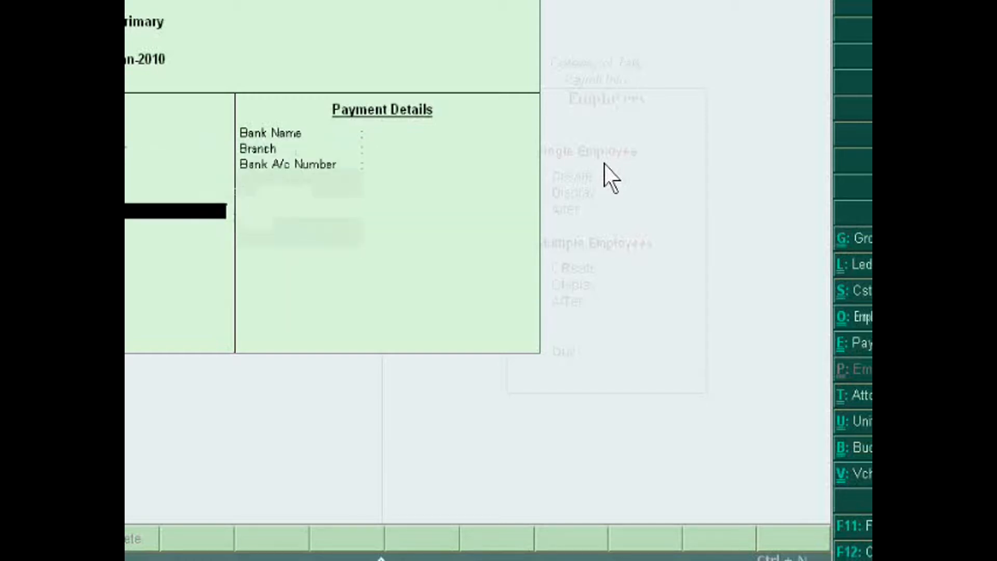
key("Return")
key("Return")
key("Return")
key("Return")
Enter SBI as the employee's bank name, save the record with the other payment details blank and leave employee creation
key("Return")
key("Return")
key("Return")
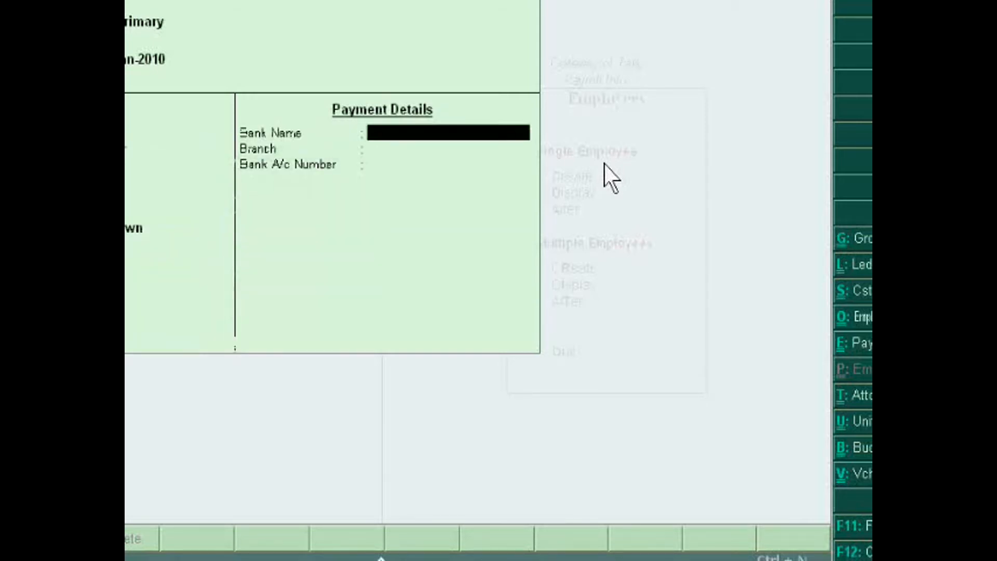
key("Return")
key("Up")
type("S")
key("Return")
key("Return")
key("Return")
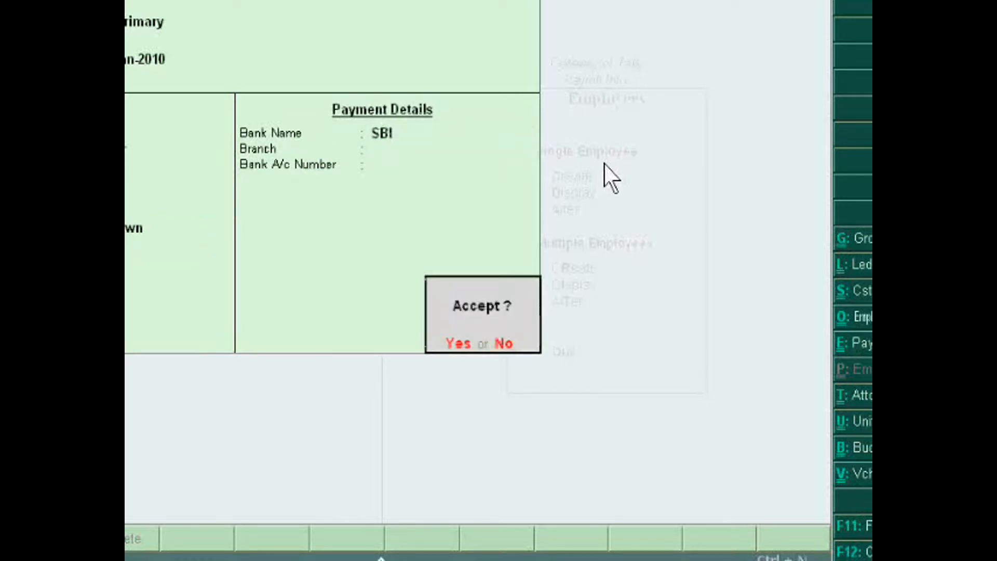
key("Return")
key("Escape")
key("Return")
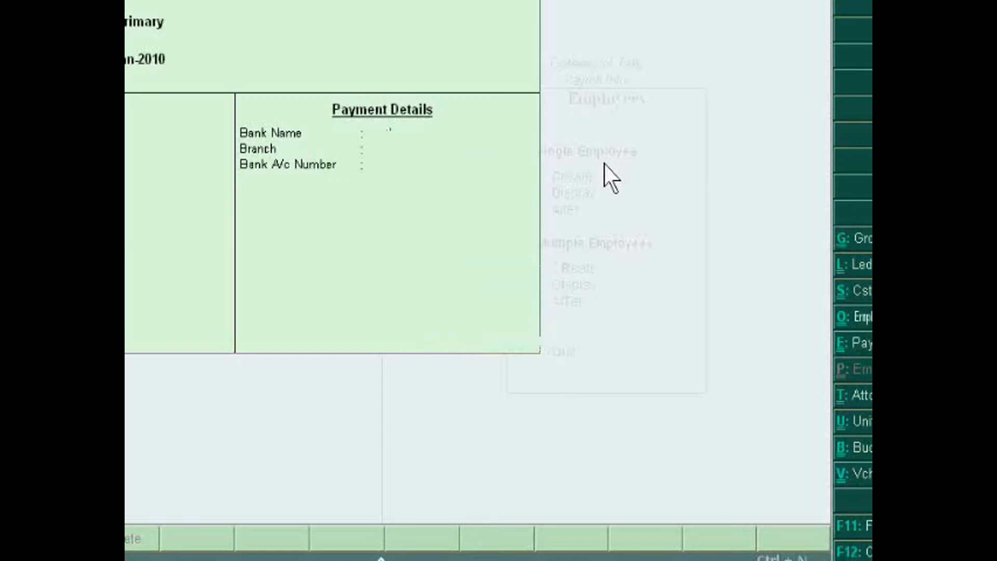
key("Escape")
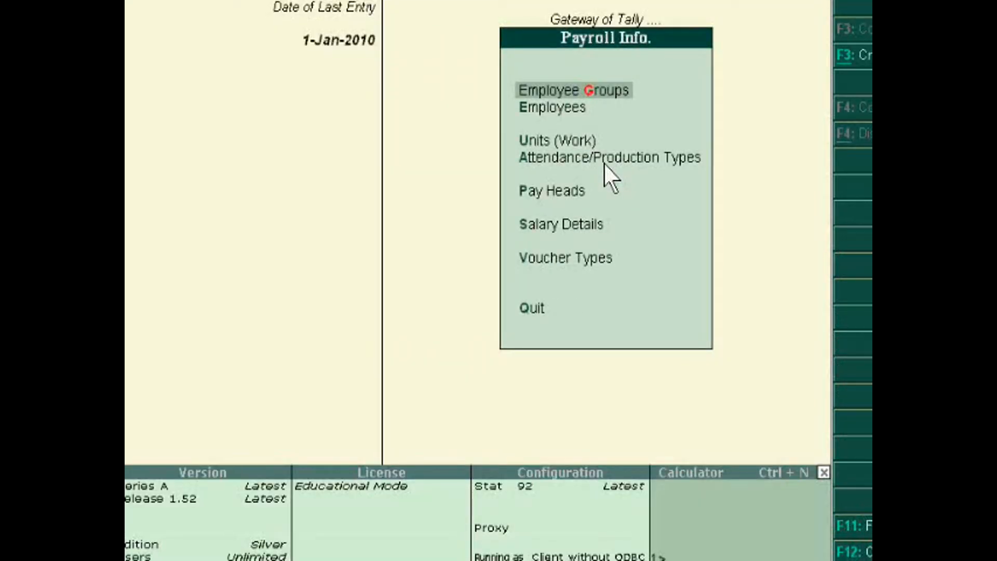
Open the Basic Salary pay head for alteration, then close it unchanged and return to the pay head options
key("Down")
key("Down")
key("Down")
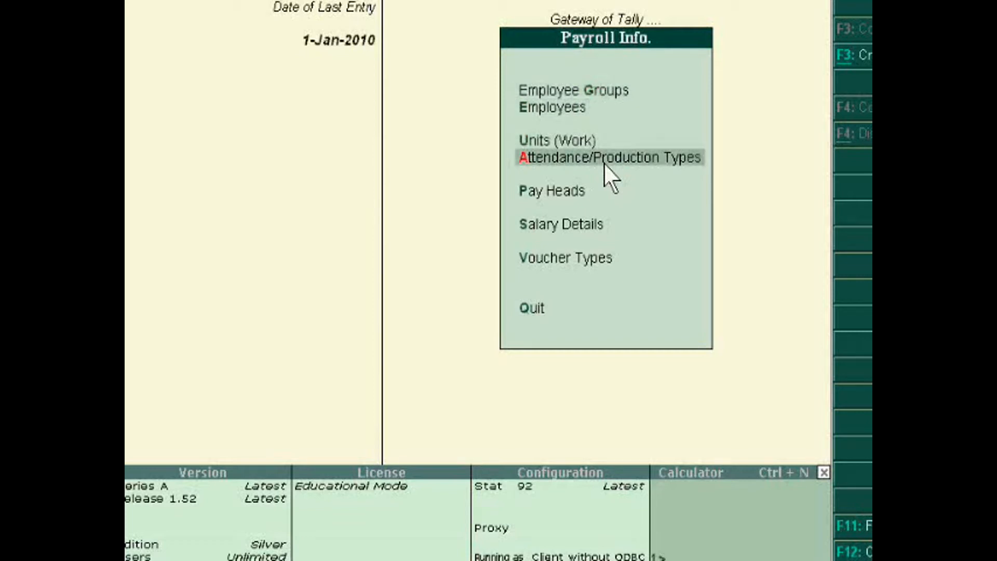
key("Down")
key("Return")
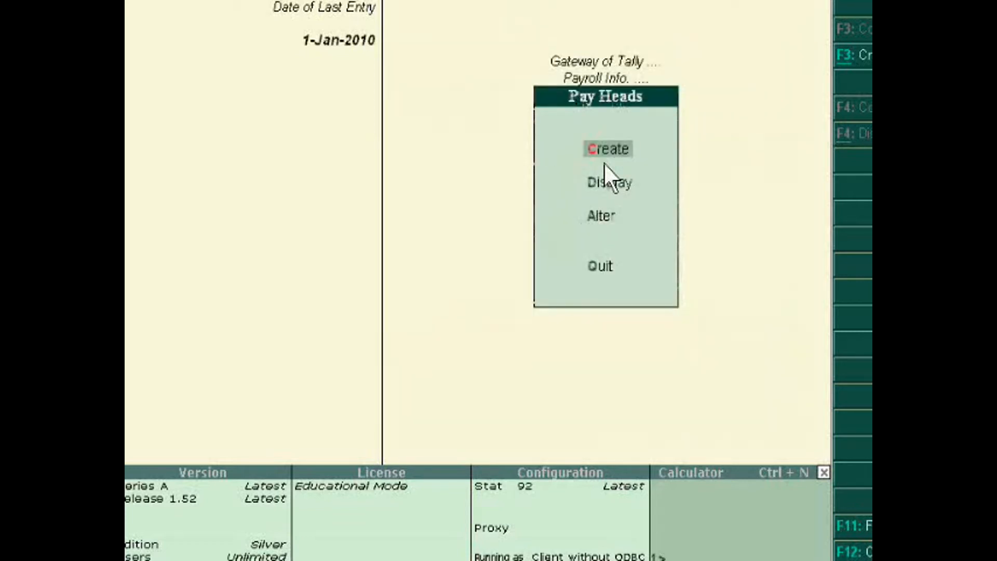
key("Down")
key("Down")
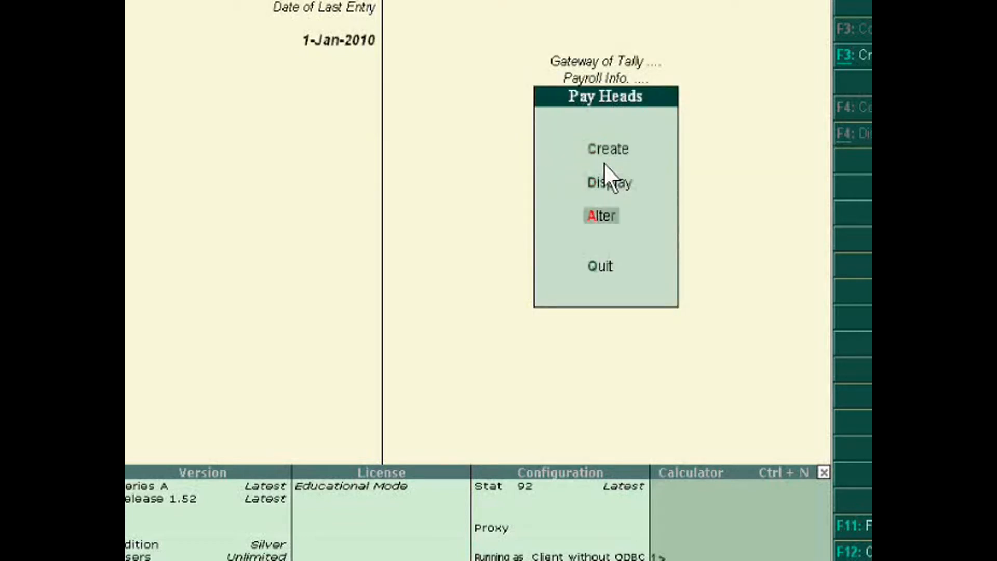
key("Return")
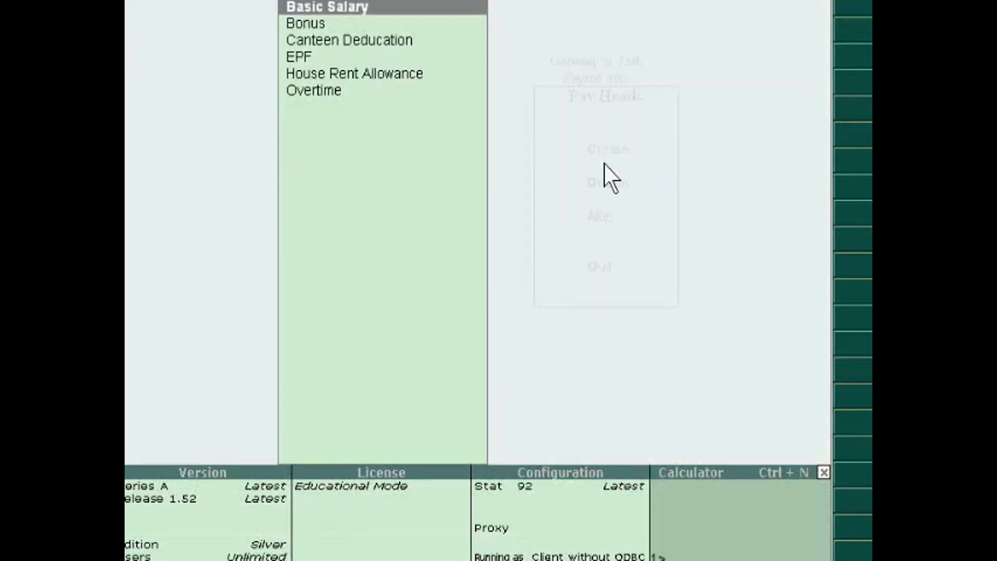
key("Return")
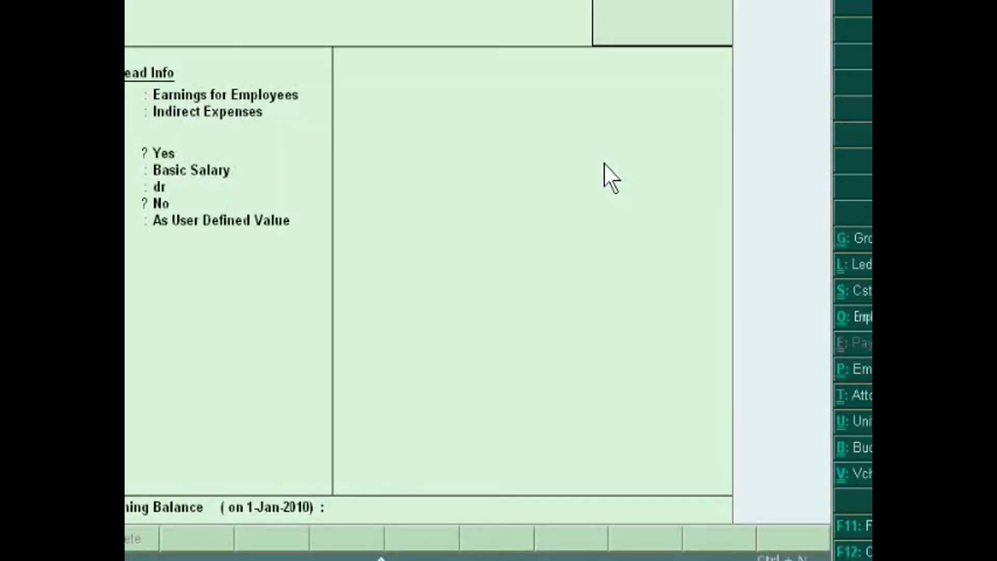
key("Escape")
key("Return")
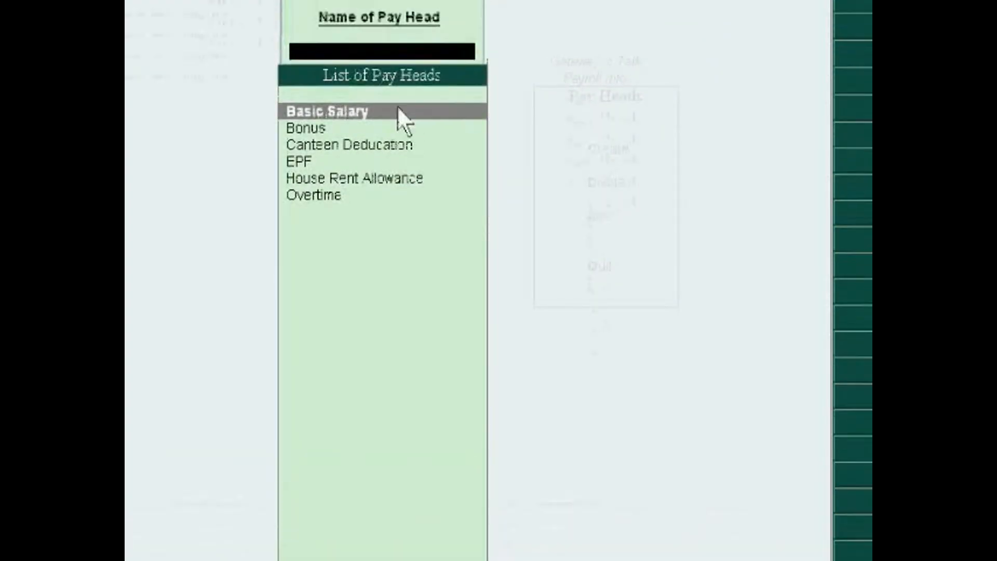
key("Escape")
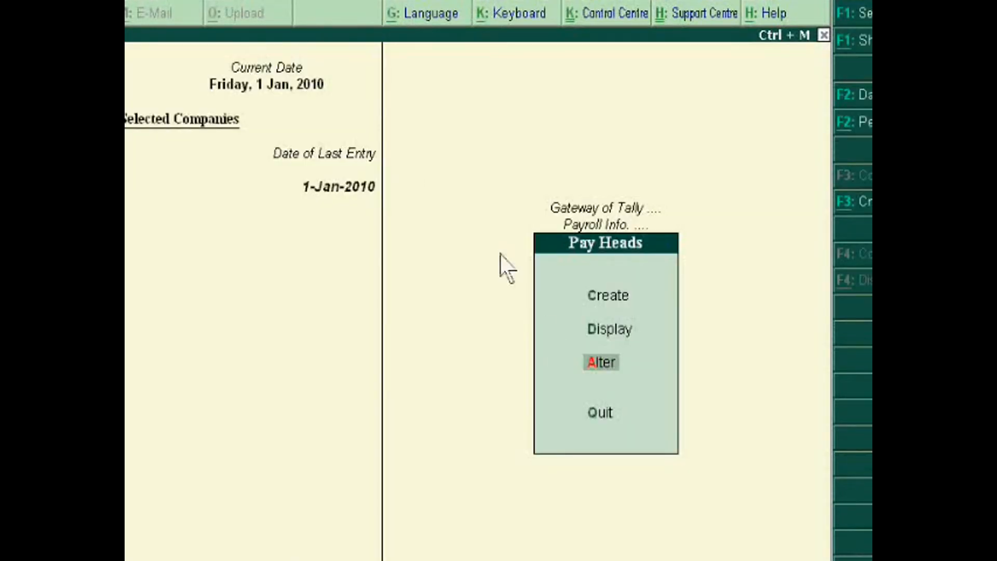
Reopen the Basic Salary pay head to examine its type, parent group and calculation type, and close it unchanged
left_click(600, 361)
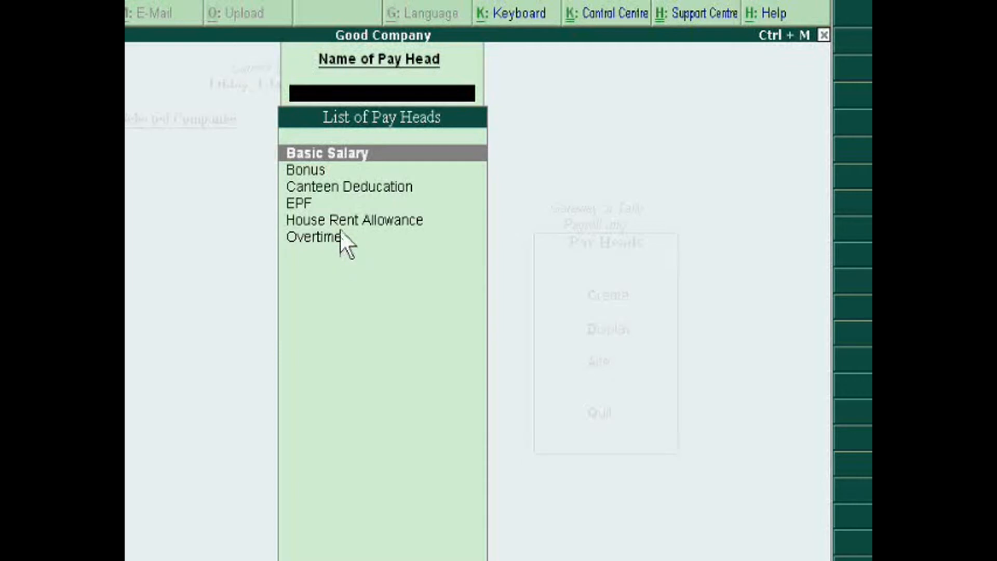
key("Return")
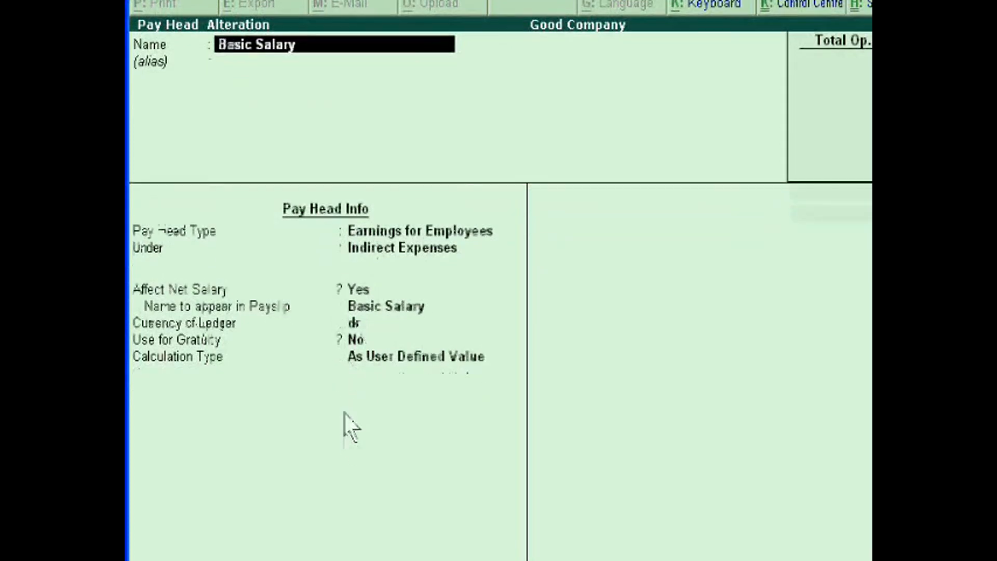
key("Escape")
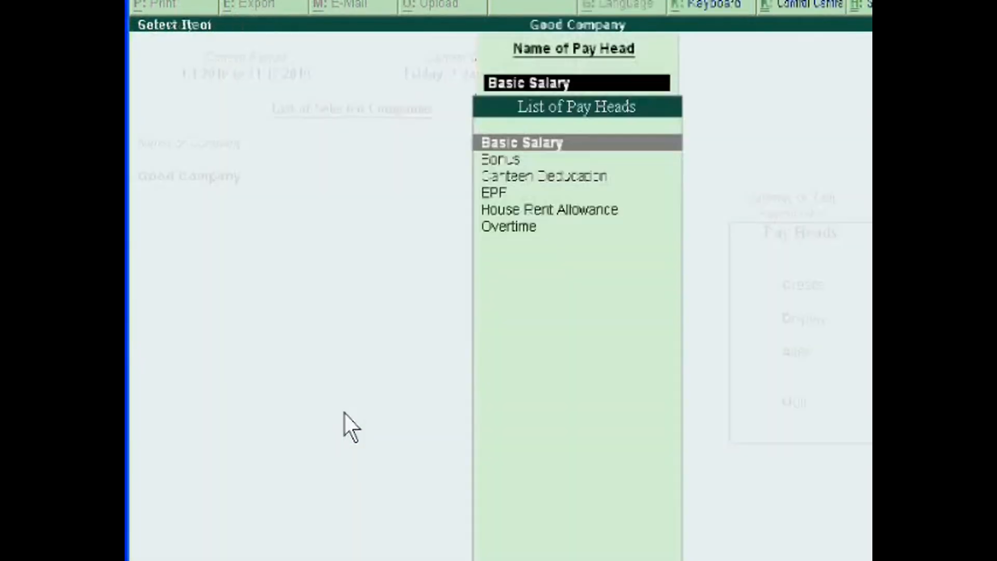
Open the EPF pay head to examine its pay type, parent group and computation, then close it unchanged and return to the payroll masters
key("Down")
key("Down")
key("Down")
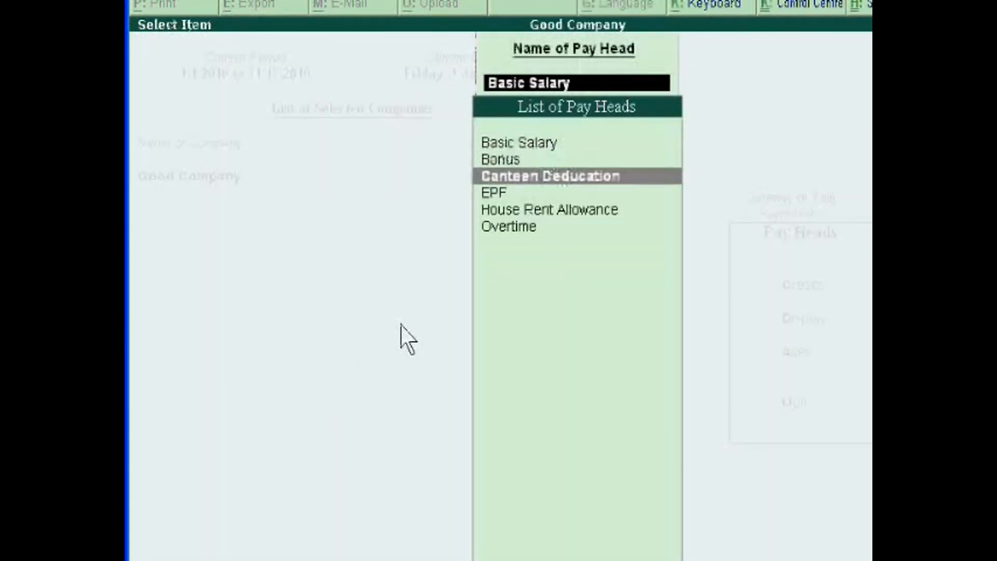
key("Return")
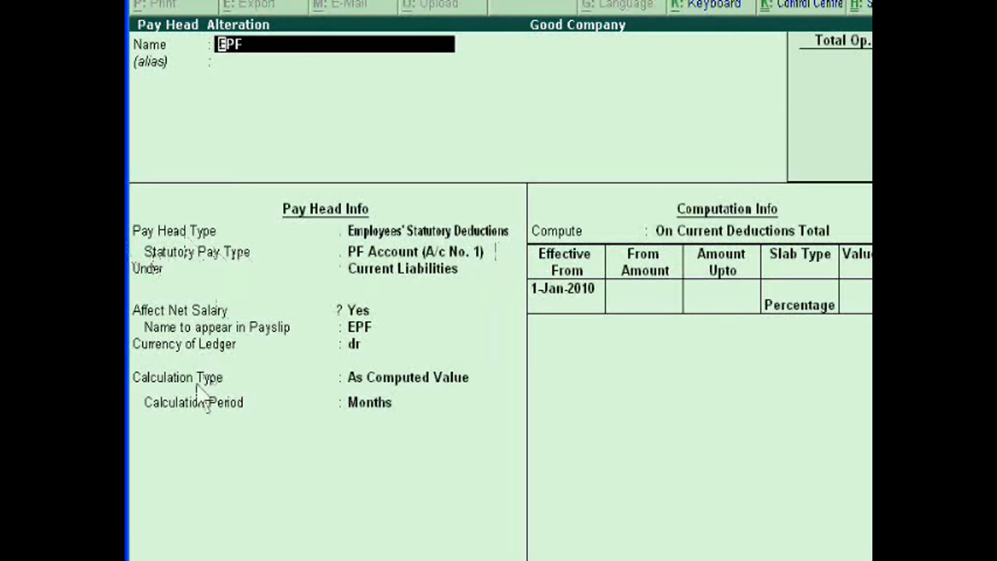
key("Escape")
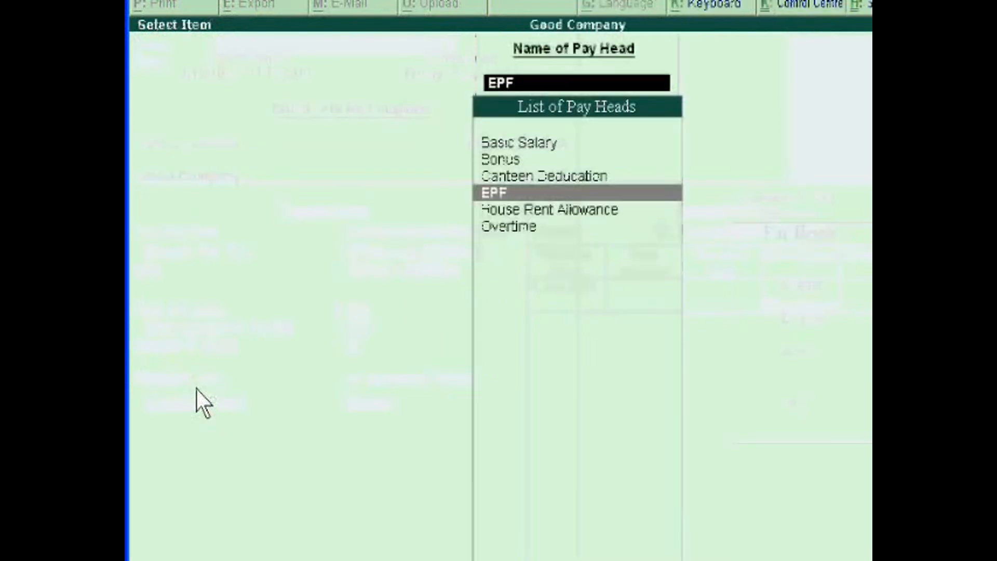
key("Escape")
key("Escape")
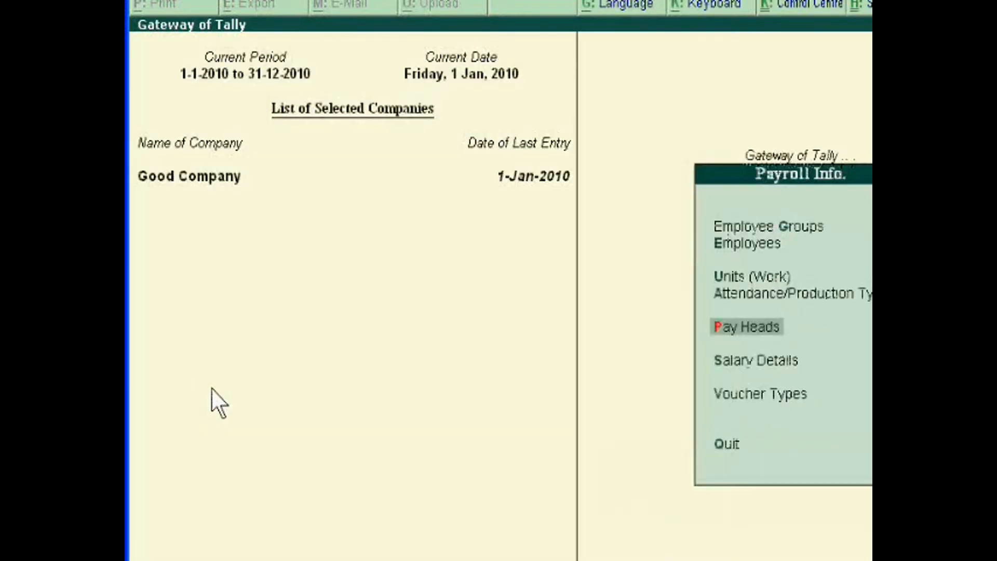
Start creating salary details for the second employee in the list
left_click(694, 365)
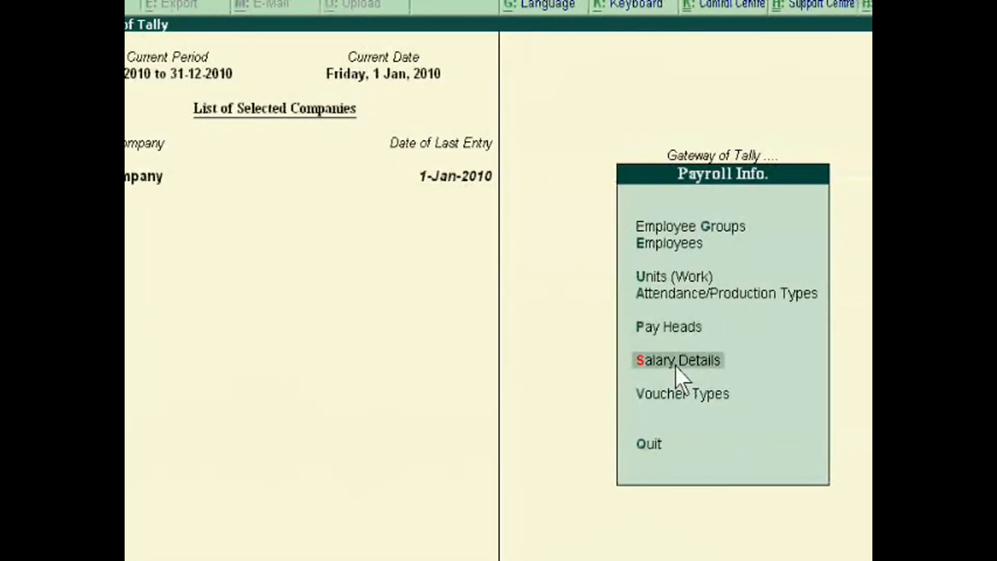
left_click(694, 365)
left_click(675, 365)
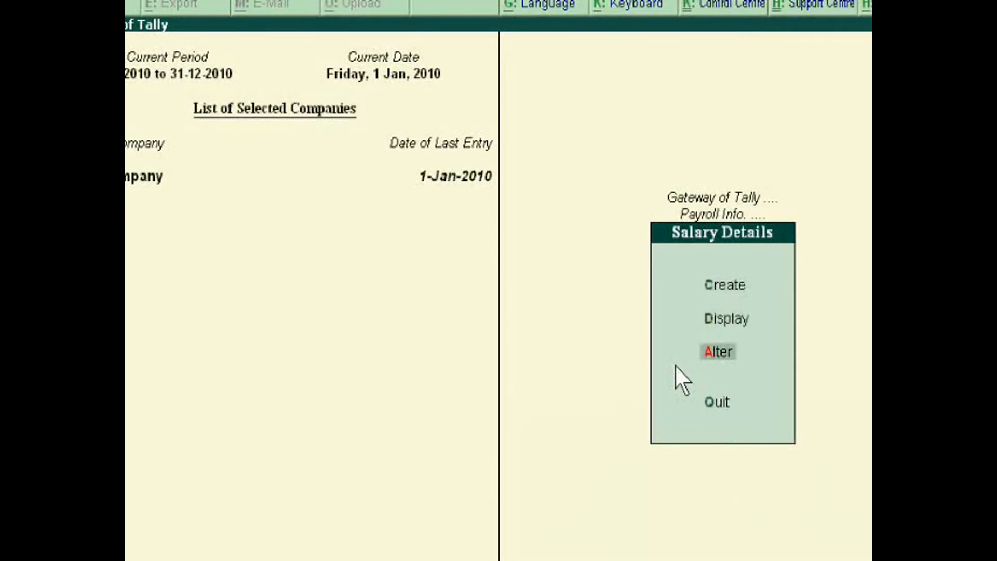
left_click(675, 364)
key("Escape")
key("Up")
key("Up")
key("Up")
key("Up")
key("Up")
key("Up")
key("Return")
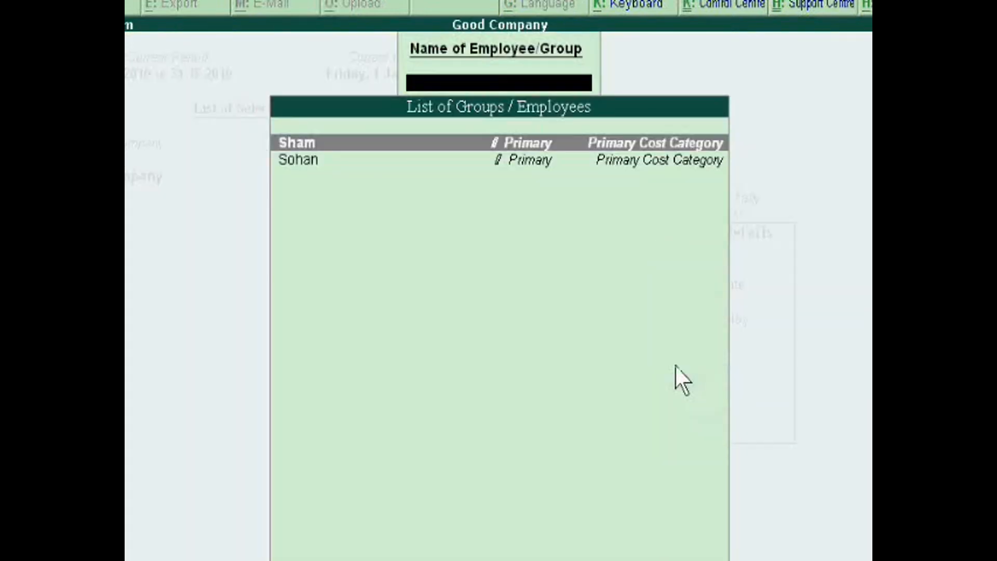
key("Down")
key("Return")
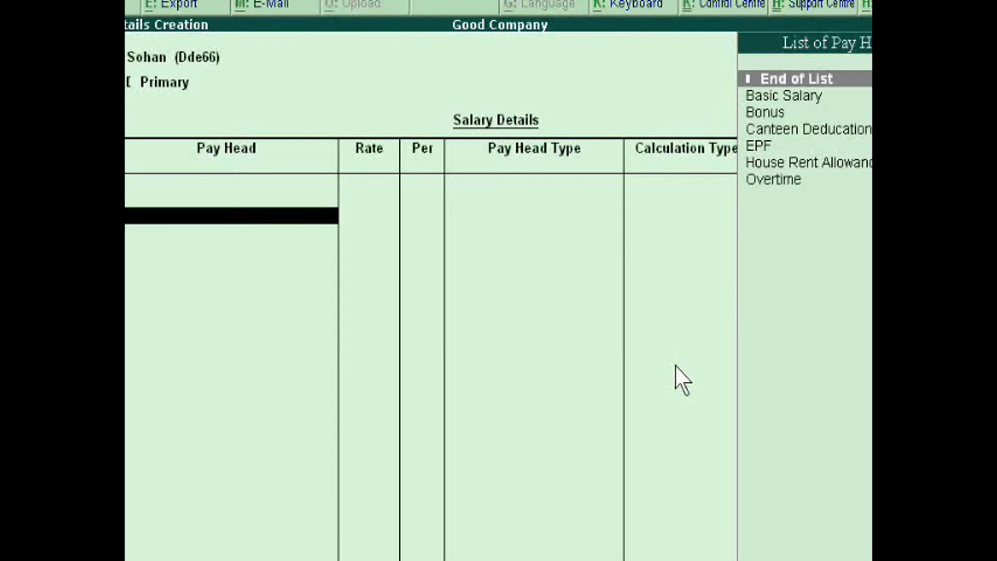
Add the Basic Salary and House Rent Allowance pay heads to the employee's salary details
key("Down")
key("Return")
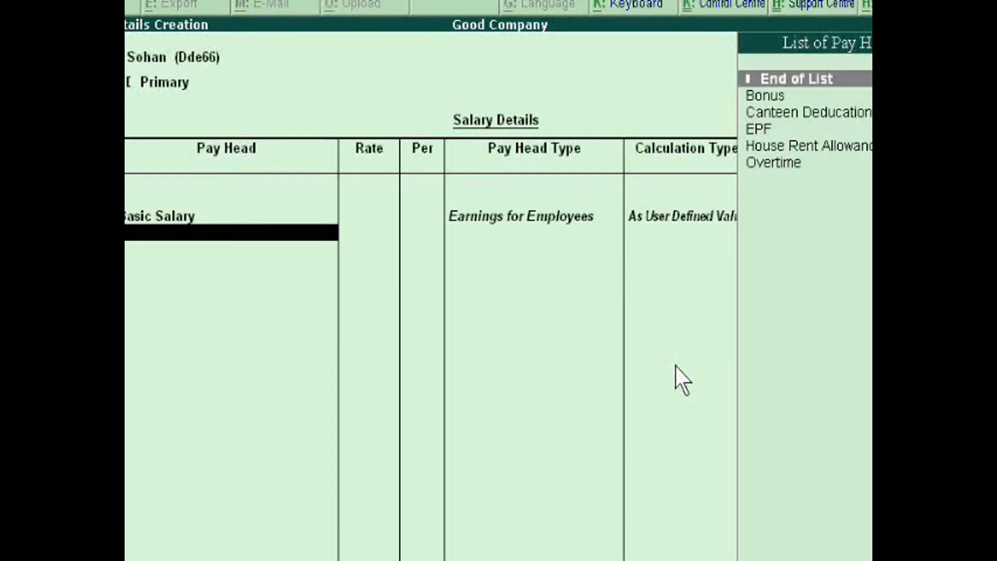
key("Down")
key("Down")
key("Down")
key("Down")
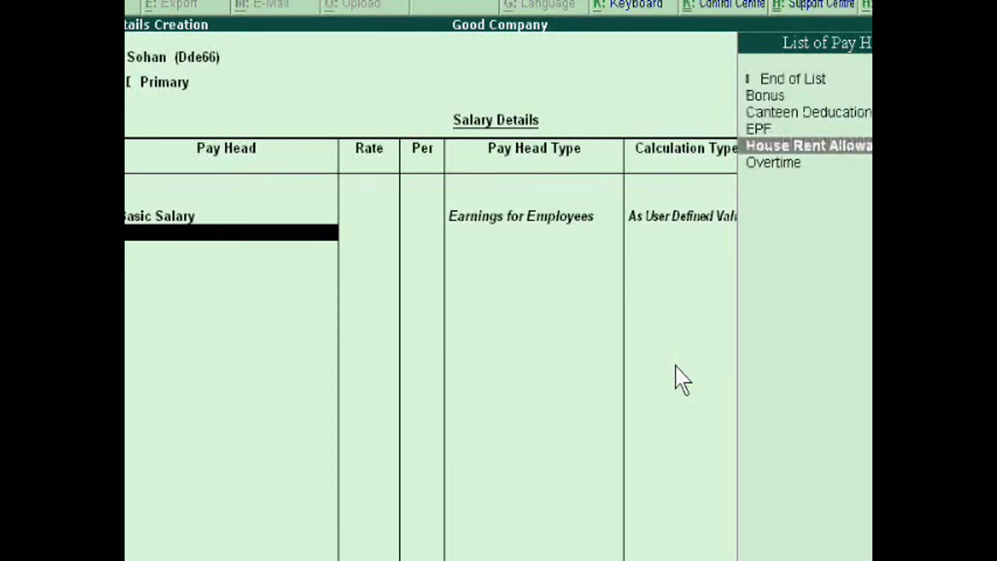
key("Return")
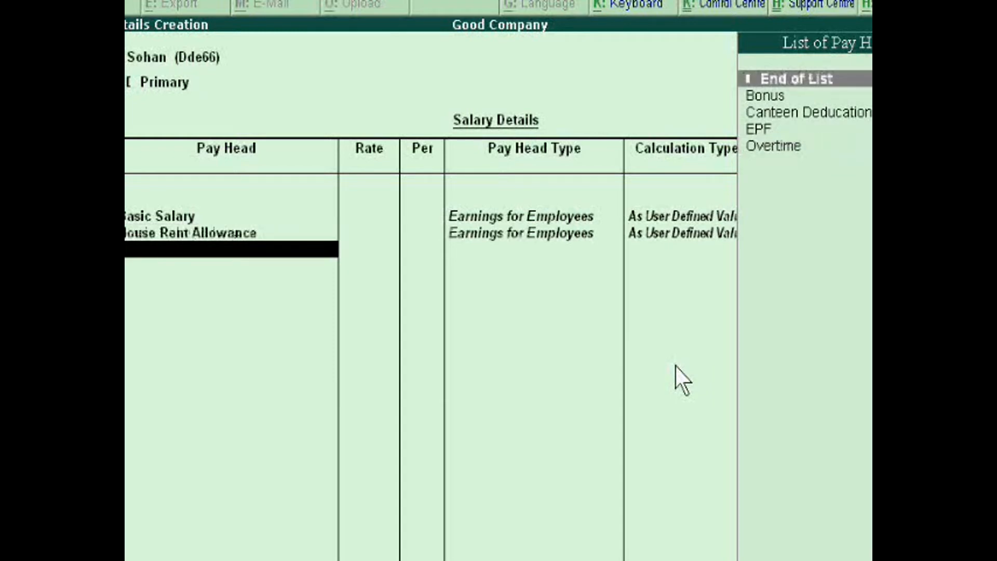
Add the Overtime pay head to the salary details with a rate of 250 per day
key("Down")
key("Down")
key("Down")
key("Down")
key("Return")
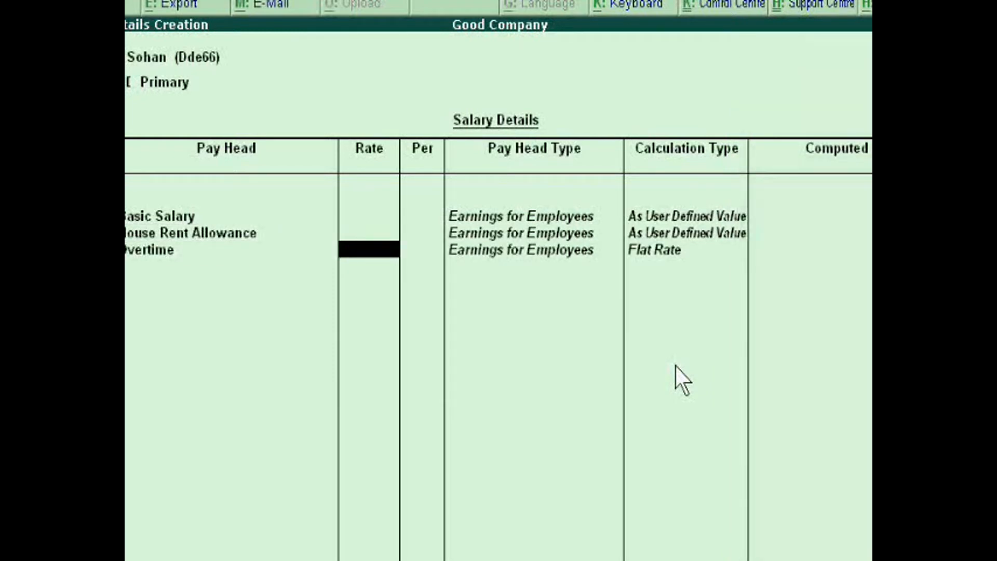
type("250")
key("Return")
key("Return")
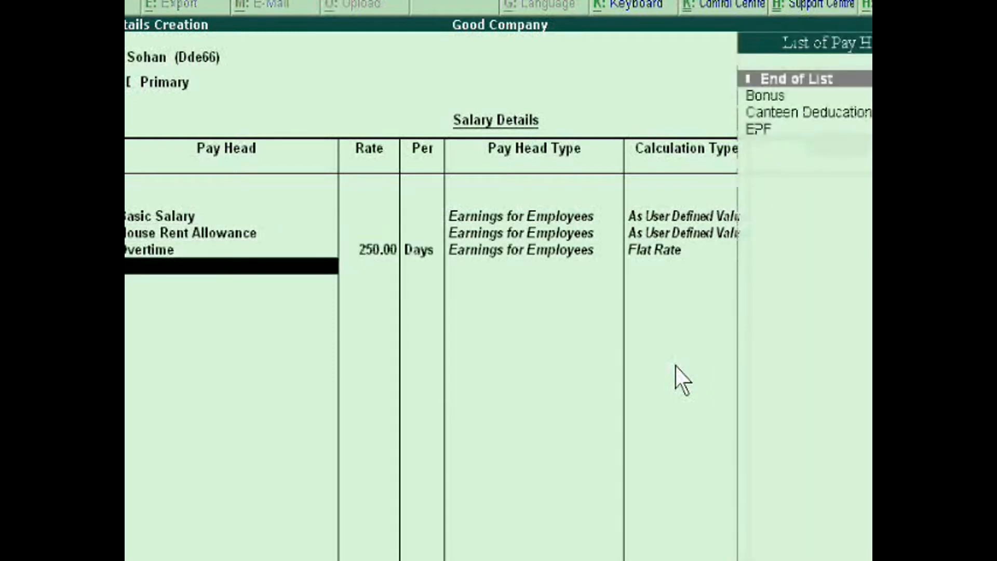
Add the Bonus, Canteen Deducation and EPF pay heads, then end the list and save the salary details
key("Down")
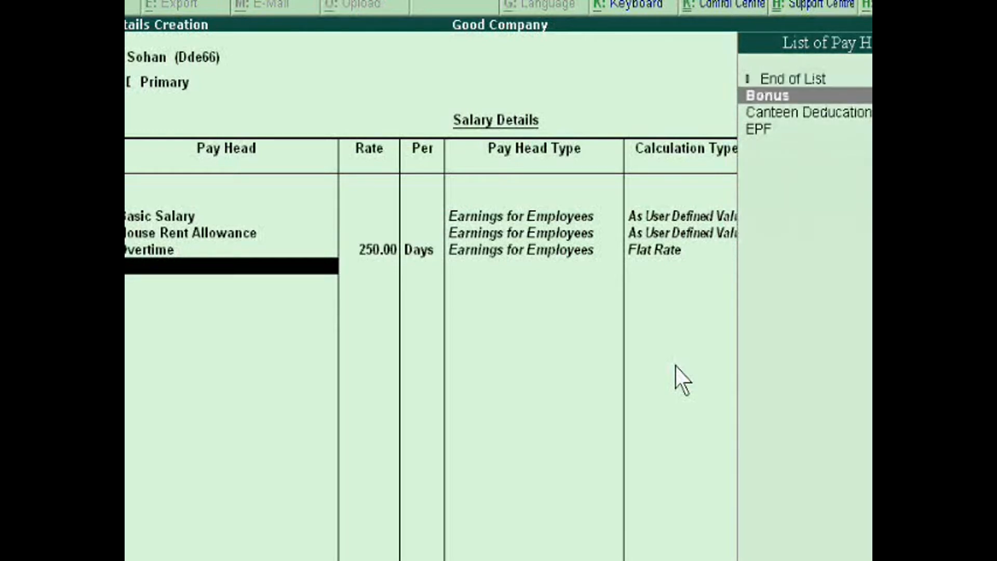
key("Return")
key("Down")
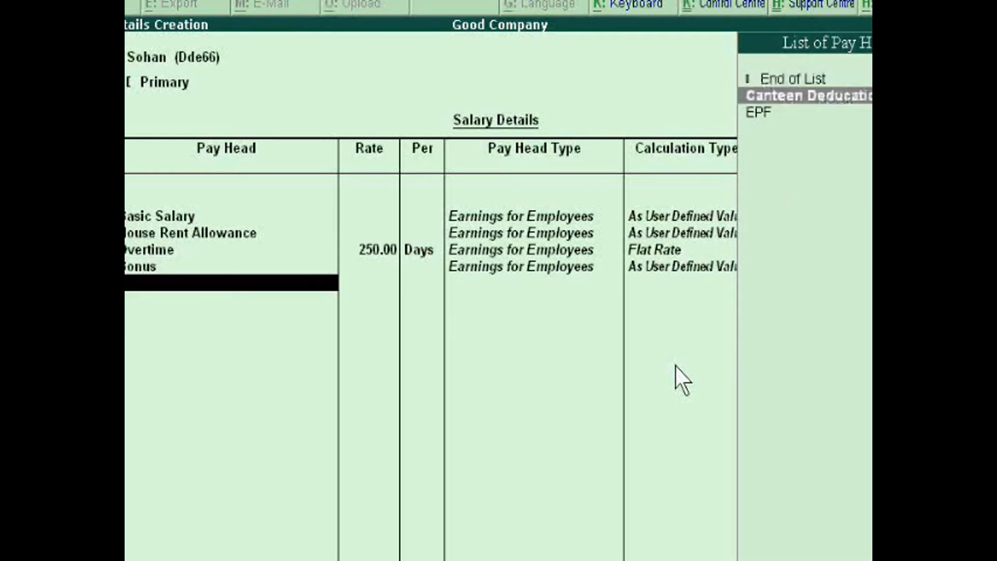
key("Return")
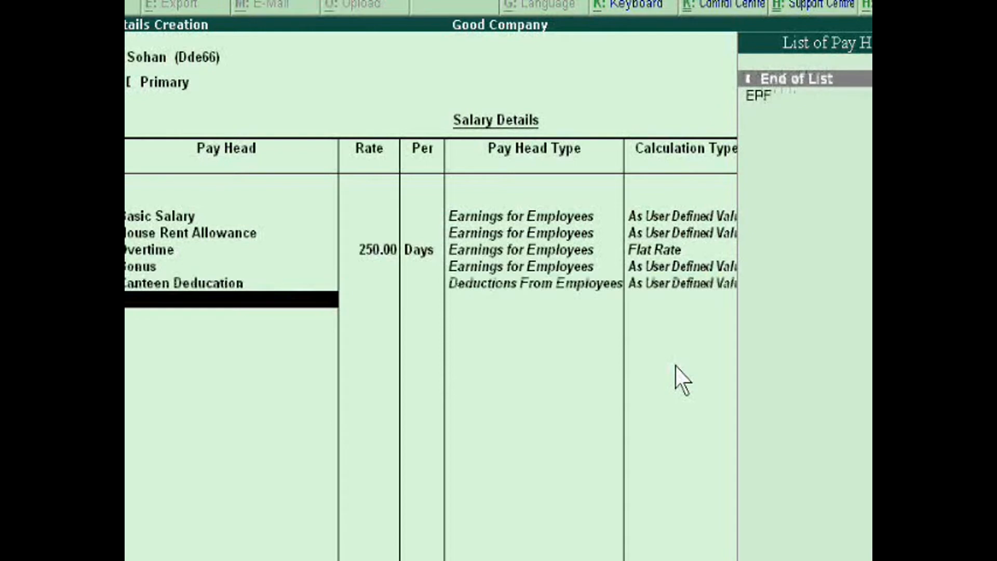
key("Down")
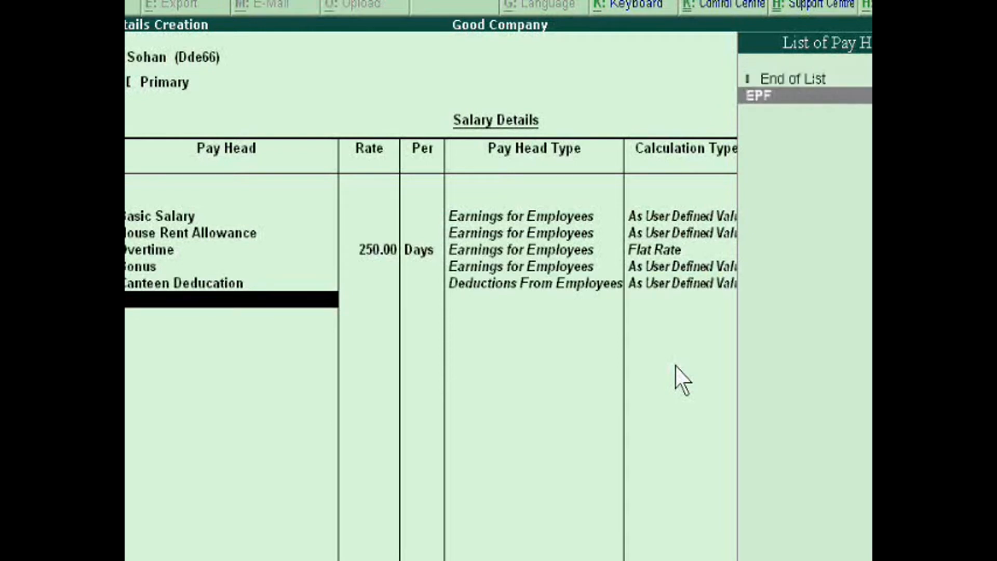
key("Return")
key("Return")
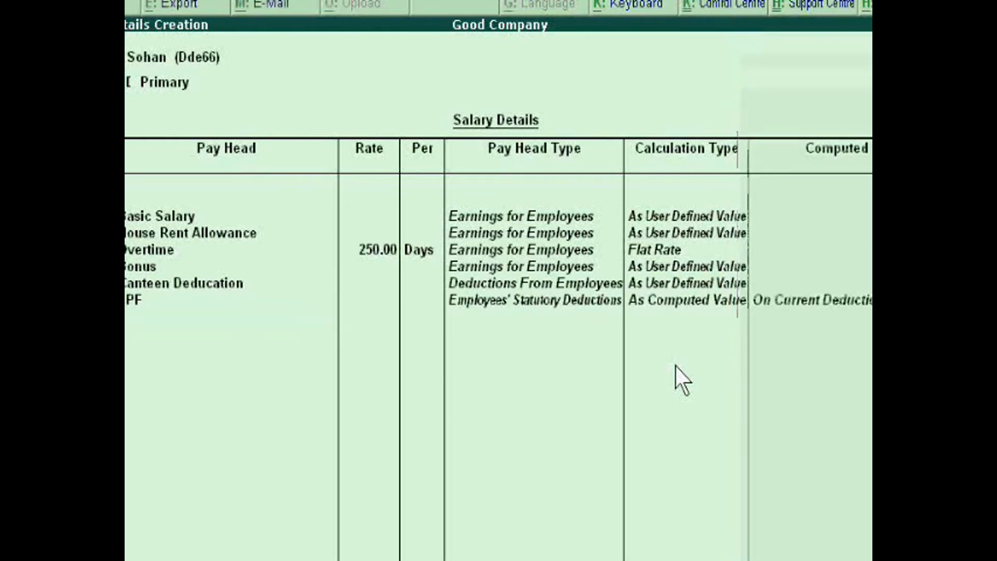
key("Return")
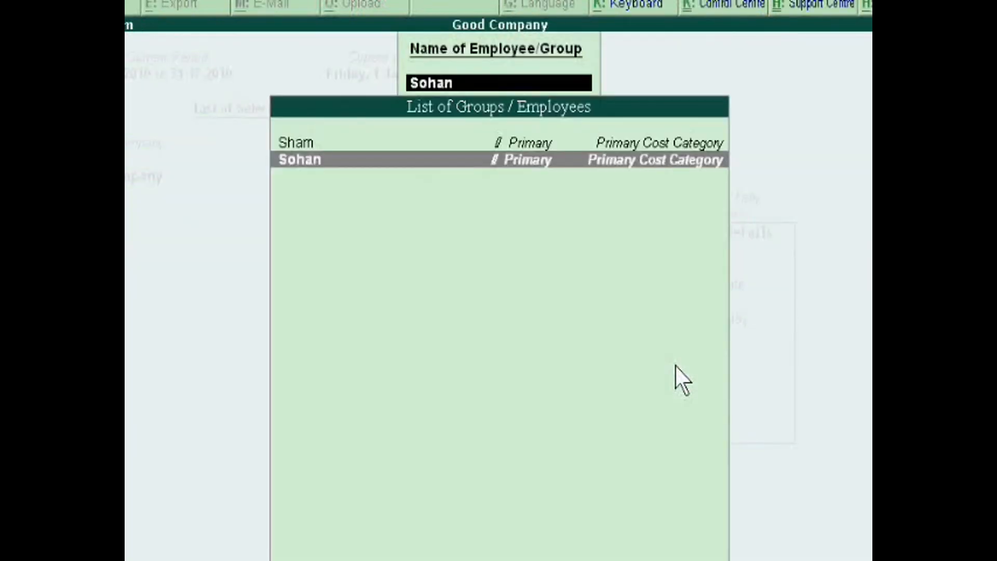
Leave the salary details and payroll masters and start a new payroll voucher
key("Escape")
key("Escape")
key("Escape")
key("Escape")
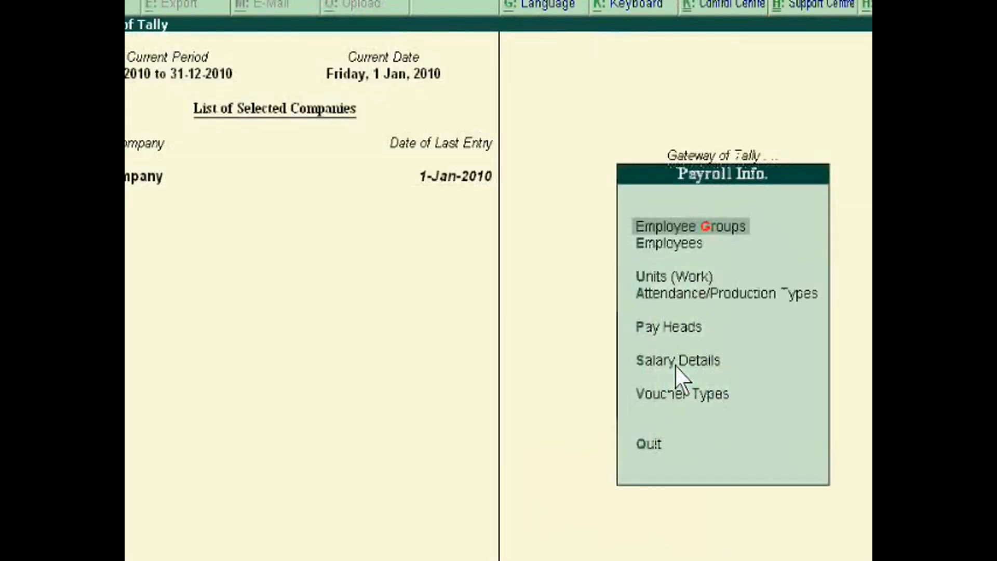
key("Down")
key("Down")
key("Down")
key("Down")
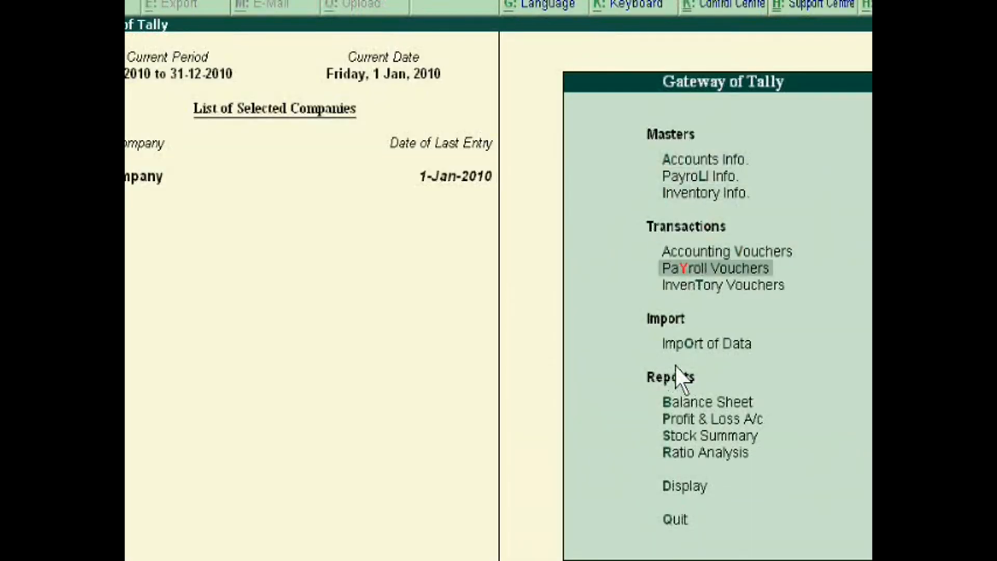
key("Return")
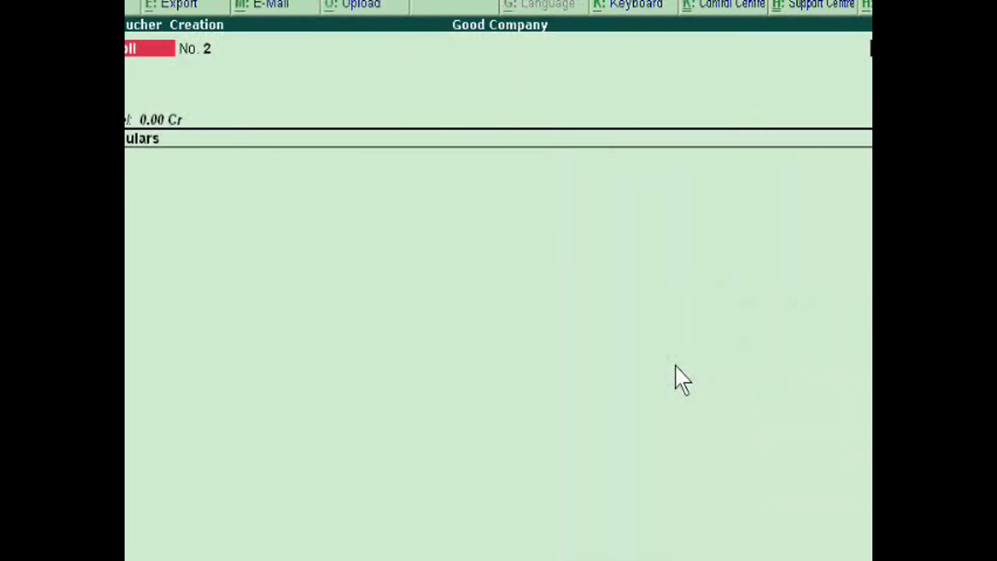
Set the voucher's account to Cash and its category to Primary Cost Category, and choose the second listed employee
key("Return")
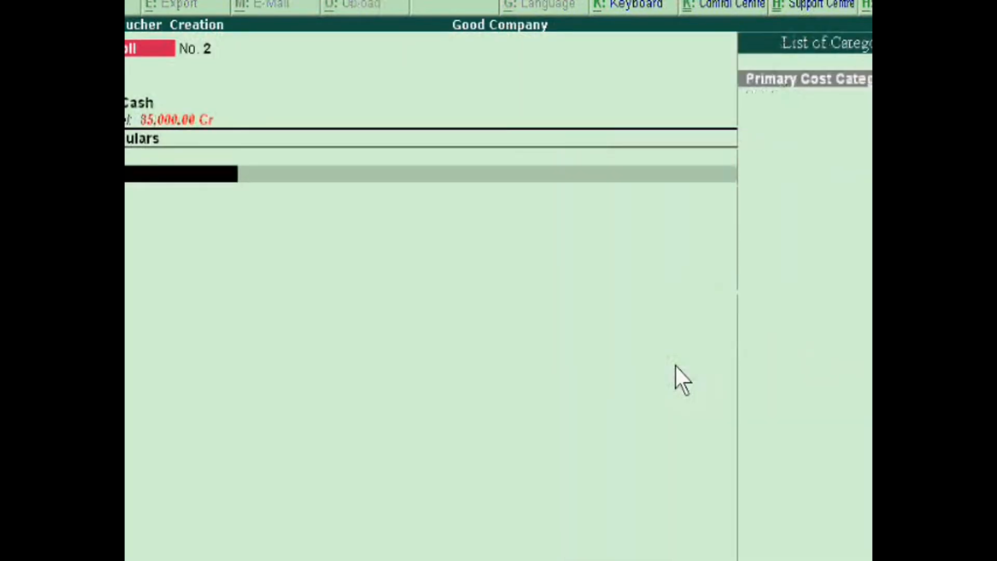
key("Return")
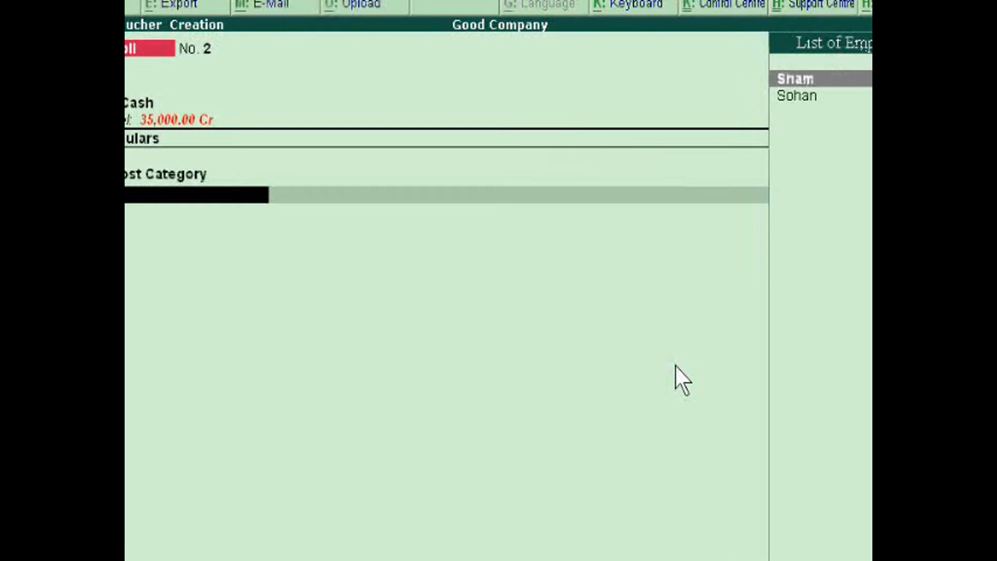
key("Down")
key("Return")
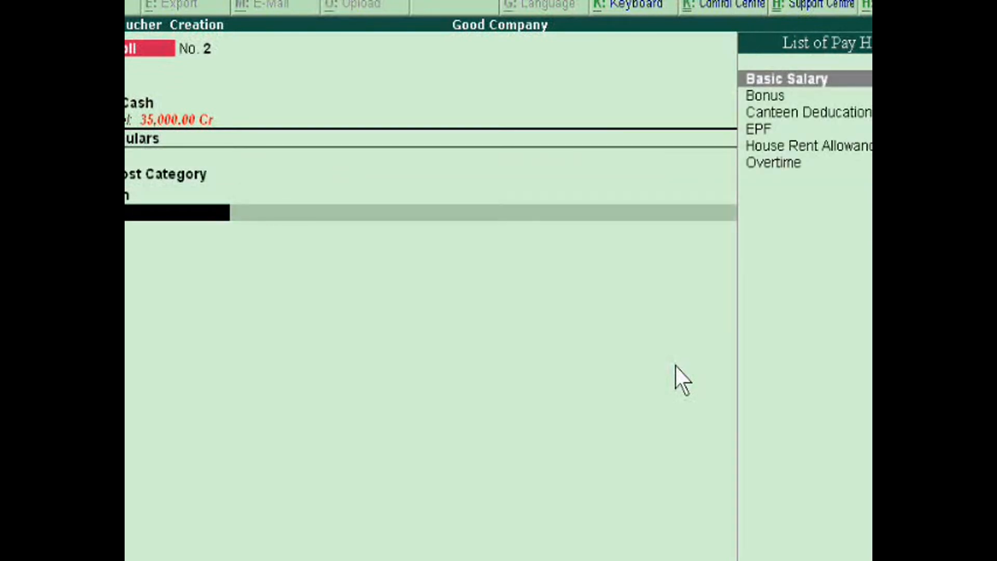
Enter a Basic Salary of 30,000 Dr and a Bonus of 4,000 Dr for the employee in the voucher
key("Return")
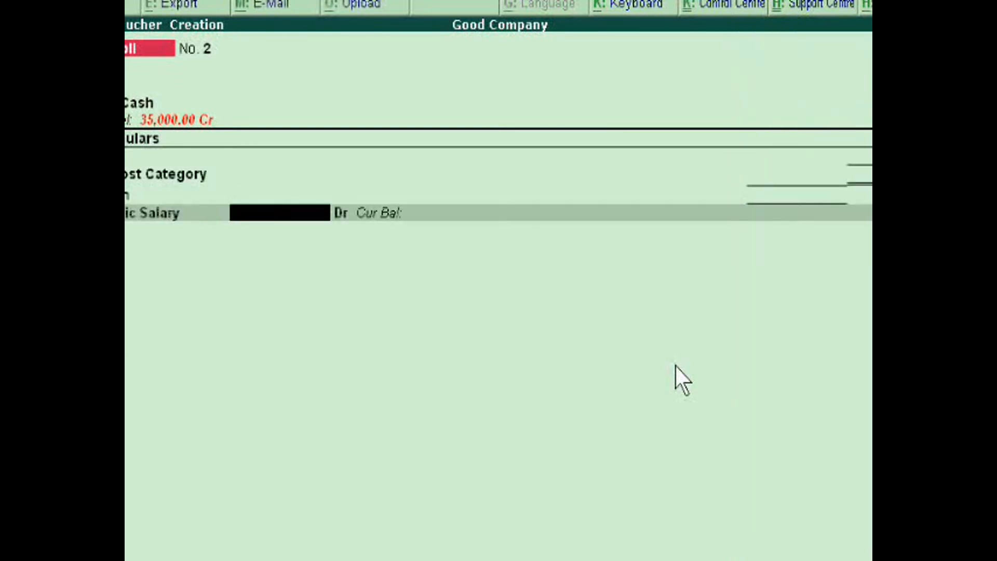
type("30000")
key("Return")
key("Return")
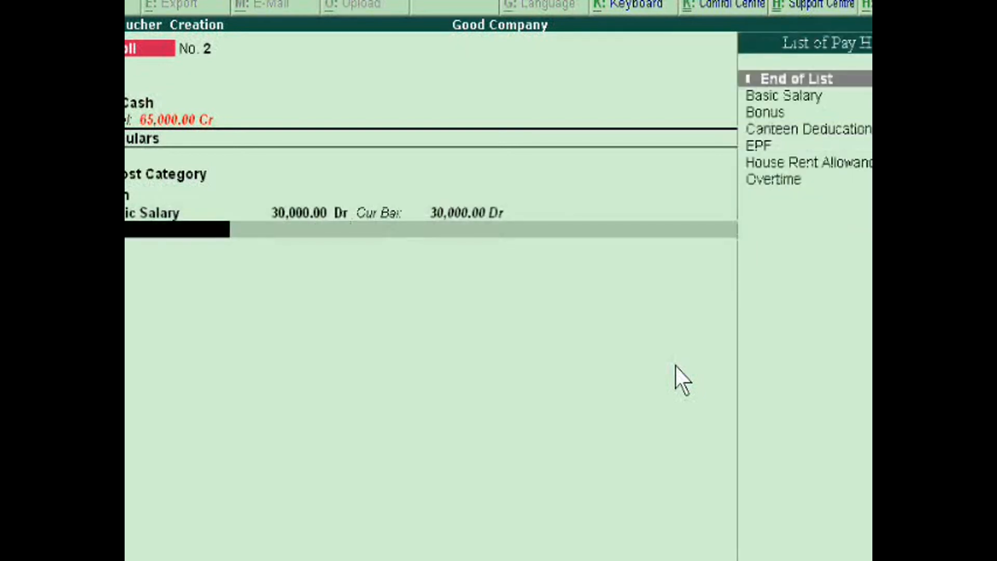
key("Down")
key("Down")
key("Return")
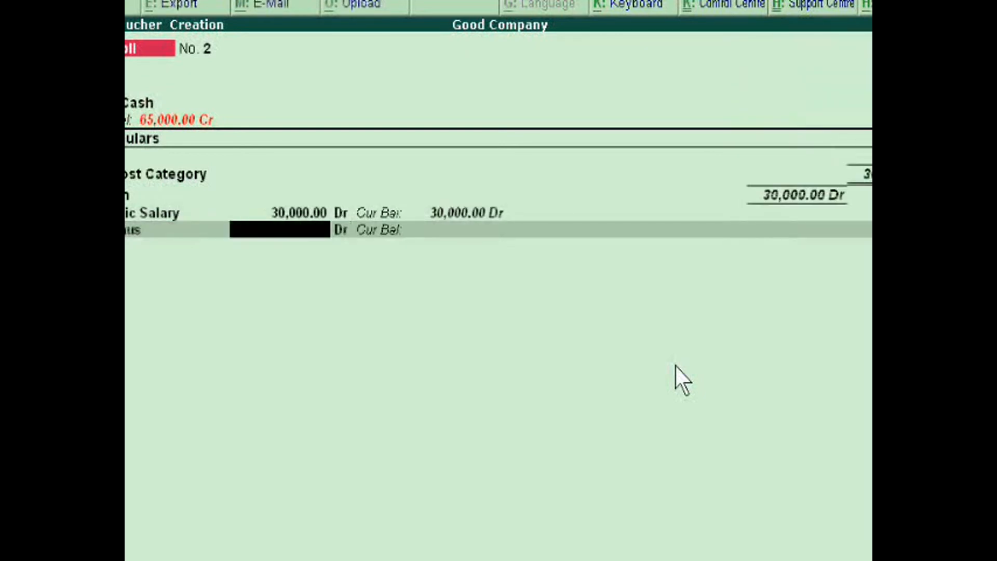
type("4,000")
key("Return")
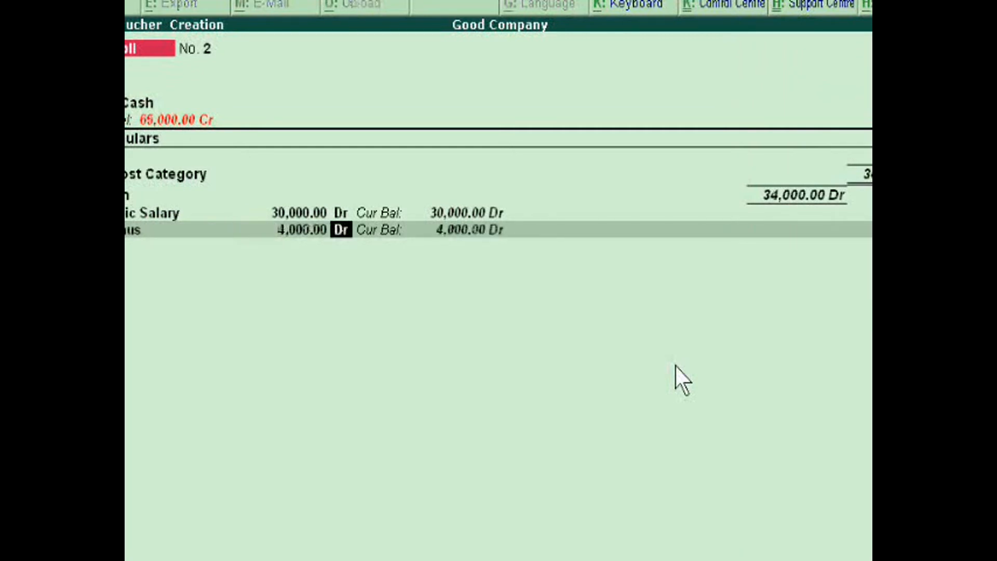
key("Return")
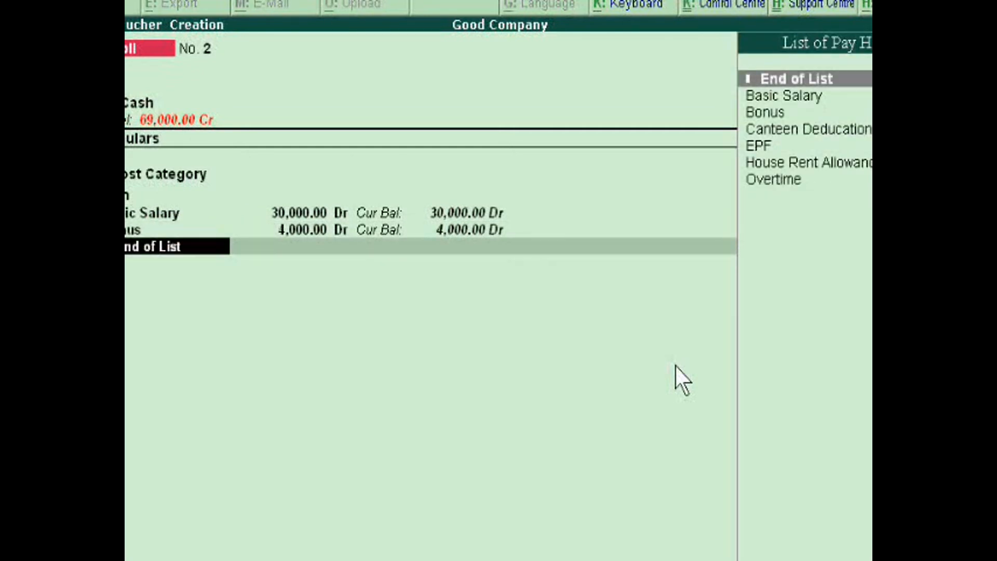
Enter a House Rent Allowance of 5,000 Dr for the employee in the voucher
key("Down")
key("Down")
key("Down")
key("Down")
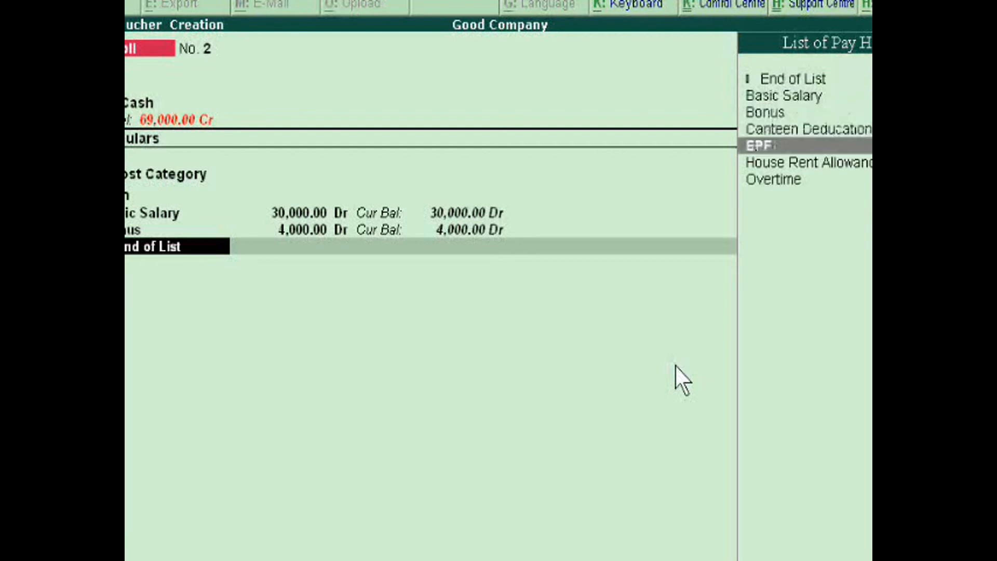
key("Down")
key("Return")
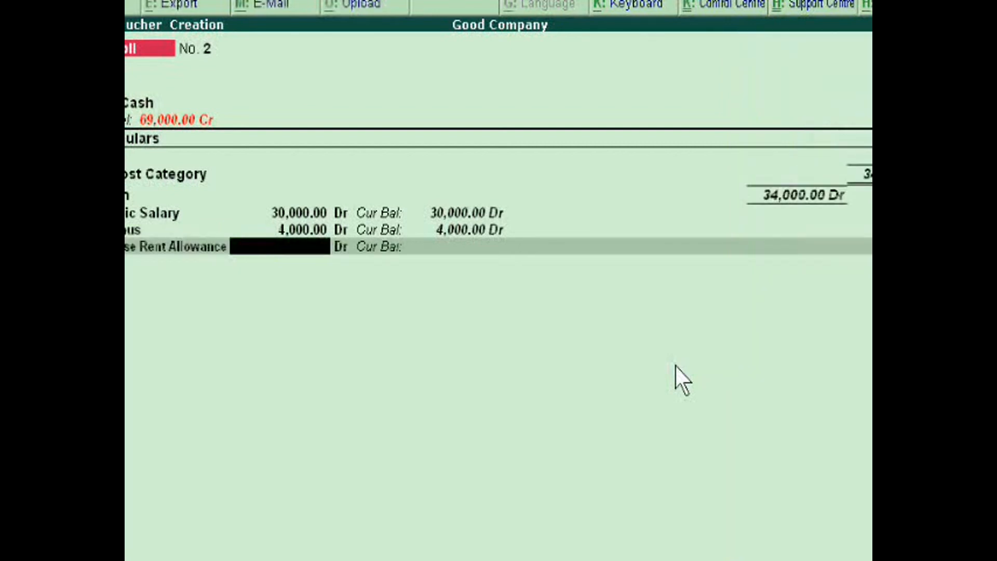
type("5000")
key("Return")
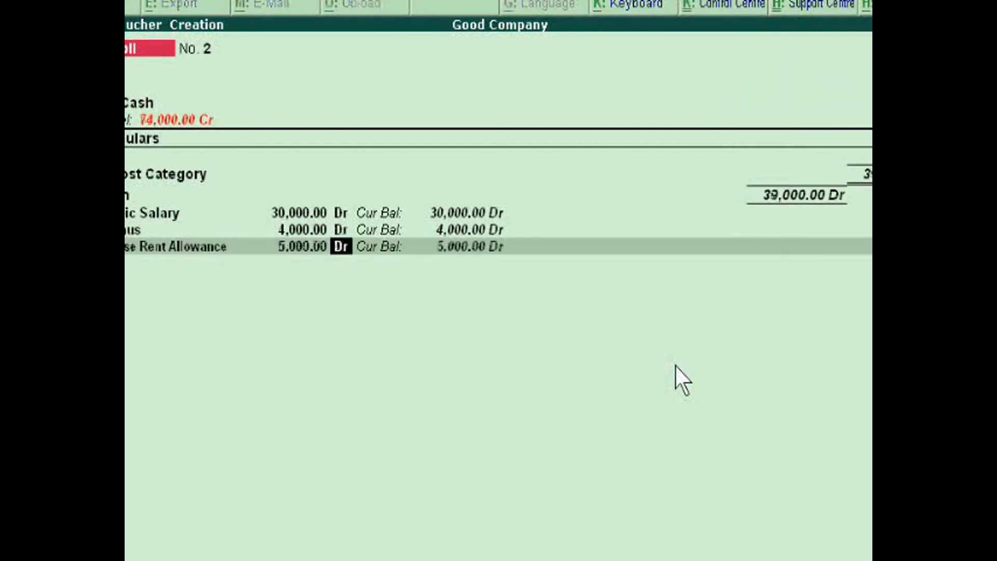
key("Return")
Enter an Overtime amount of 6,000 Dr for the employee in the payroll voucher
key("Down")
key("Down")
key("Down")
key("Down")
key("Down")
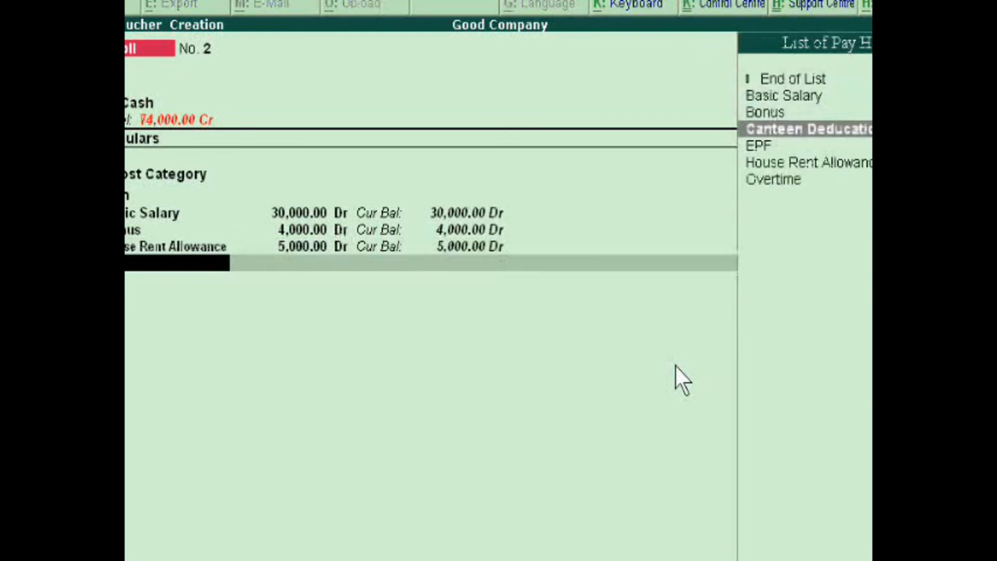
key("Down")
key("Return")
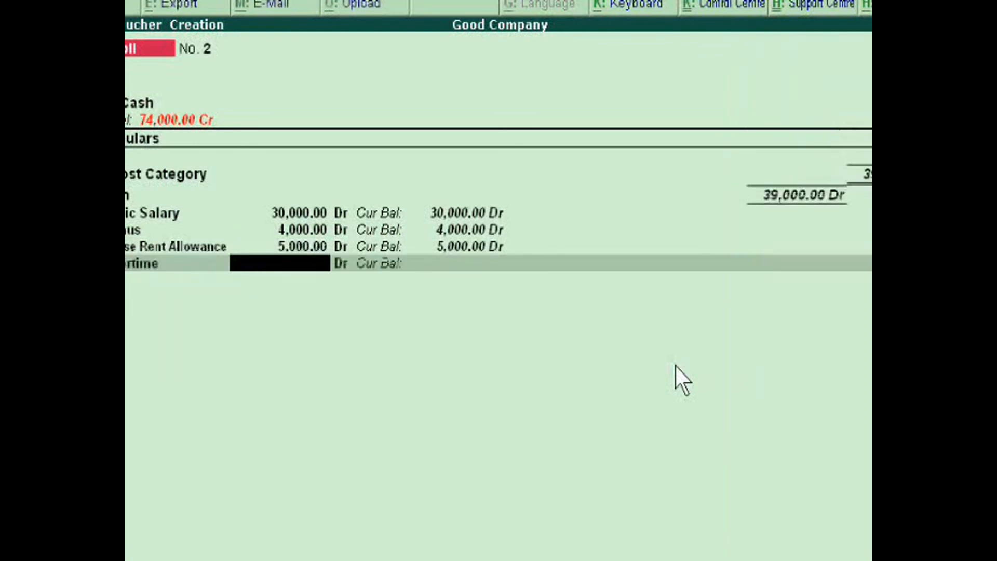
type("6000")
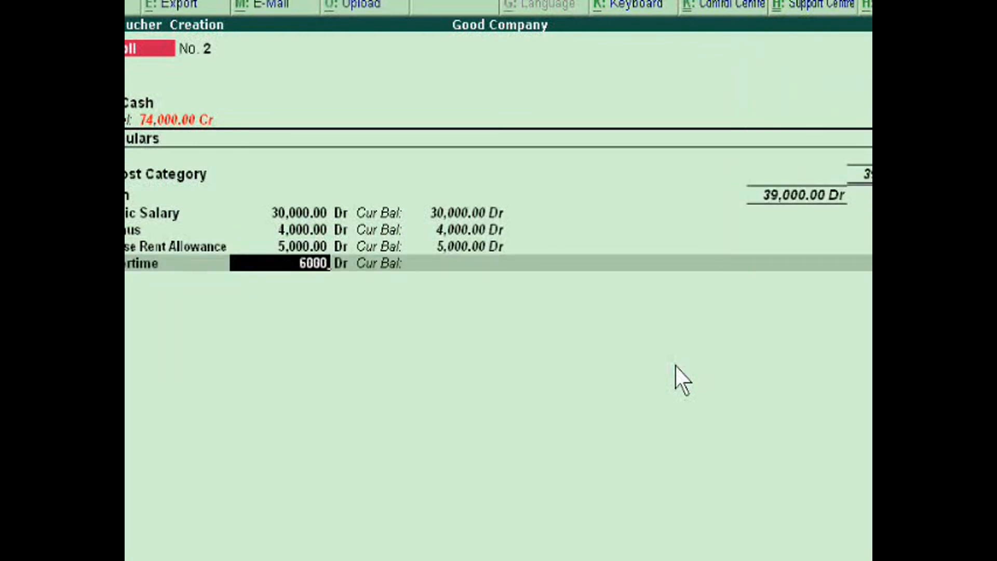
key("Return")
key("Return")
Enter a Canteen Deducation of 7,000 Cr for the employee in the payroll voucher
key("Down")
key("Down")
key("Down")
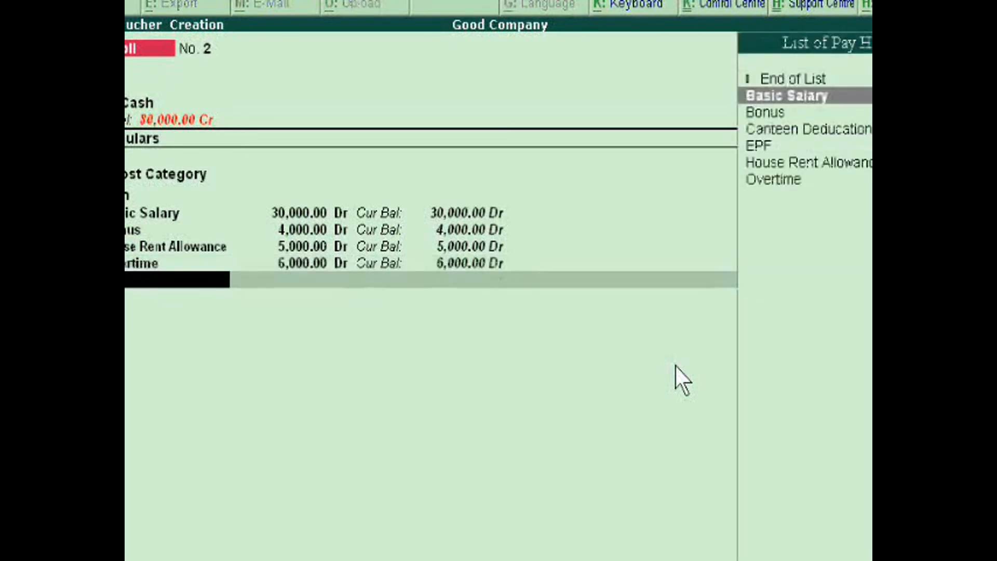
key("Return")
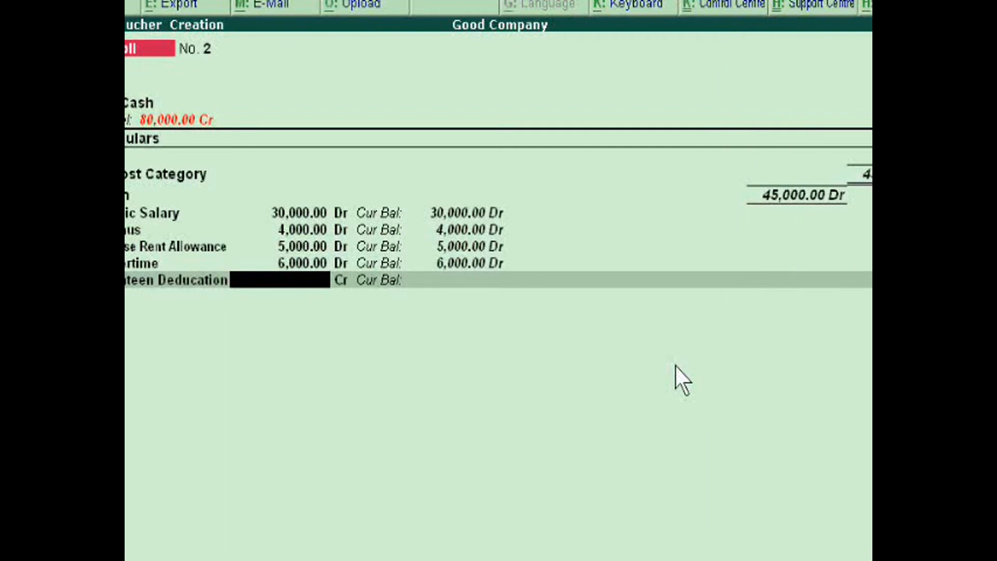
type("70000")
key("BackSpace")
key("Return")
Enter an EPF deduction of 9,000 Cr for the employee in the payroll voucher
key("Down")
key("Down")
key("Down")
key("Down")
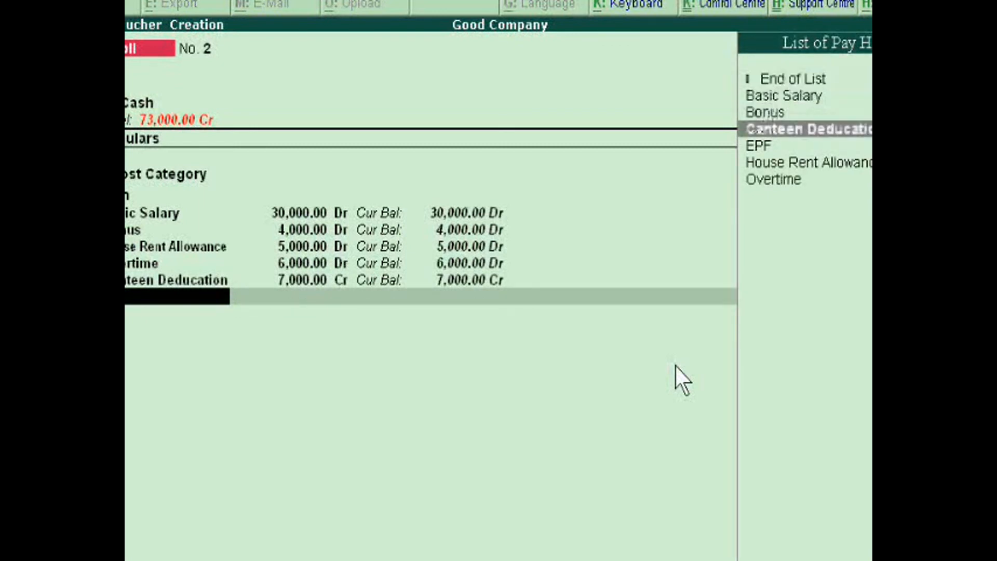
key("Return")
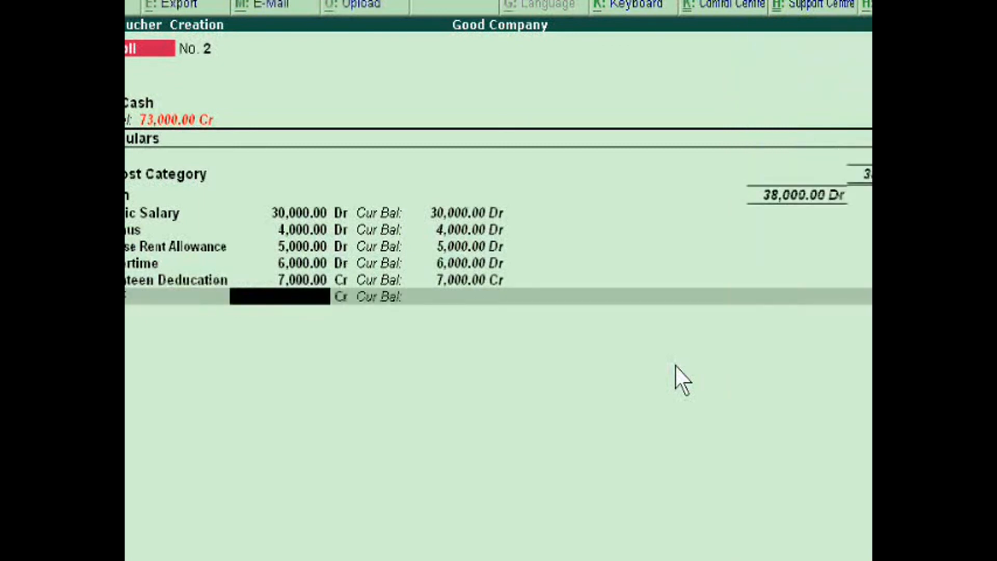
type("90000")
key("BackSpace")
key("Return")
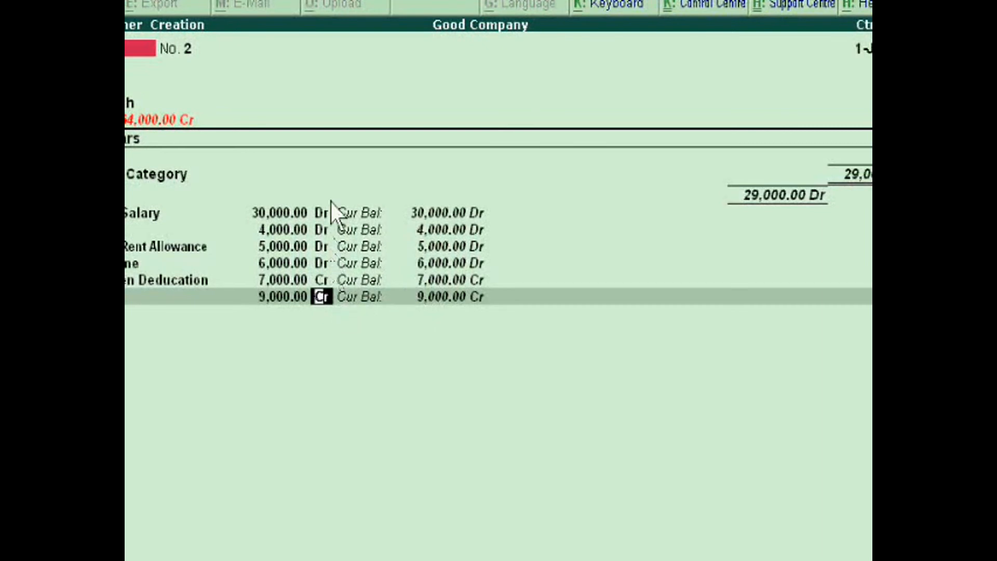
key("Return")
key("Return")
key("Return")
key("Return")
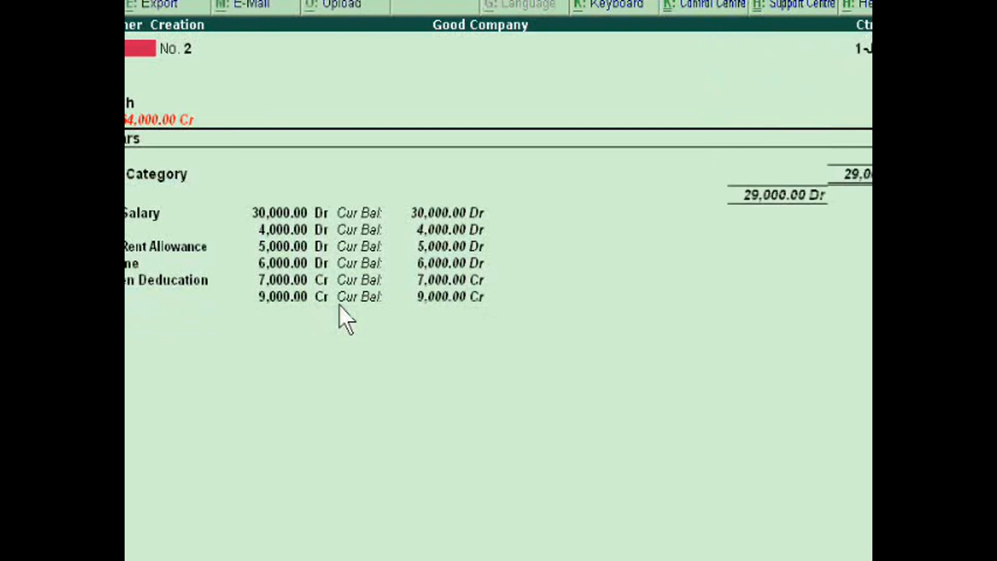
Finish the pay head list and save the payroll voucher
key("ctrl+a")
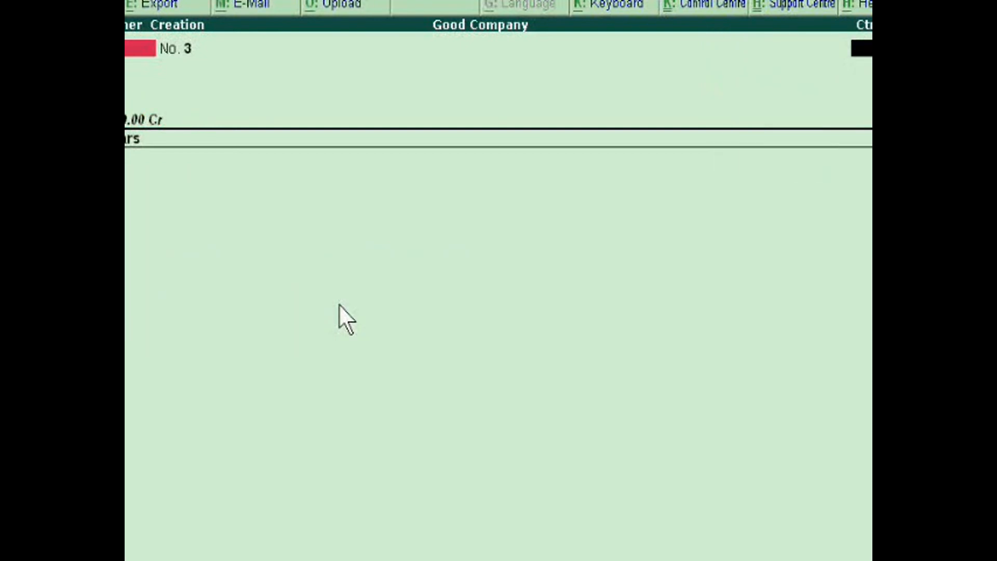
Leave voucher creation, return to the Gateway of Tally and open the Display Menu
key("Escape")
key("Escape")
key("n")
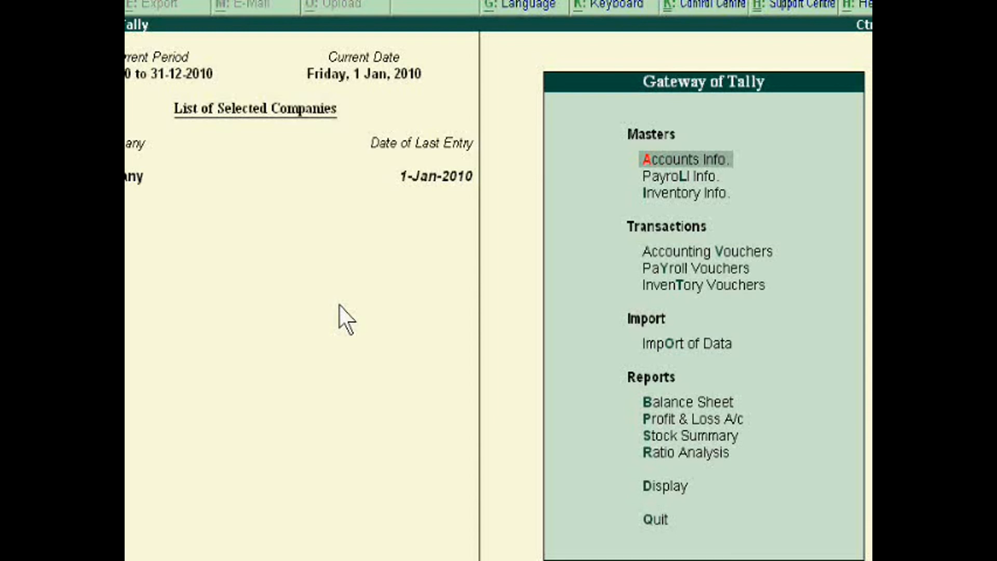
key("Down")
key("Down")
key("Down")
key("Down")
key("Down")
key("Down")
key("Down")
key("Down")
key("Down")
key("Down")
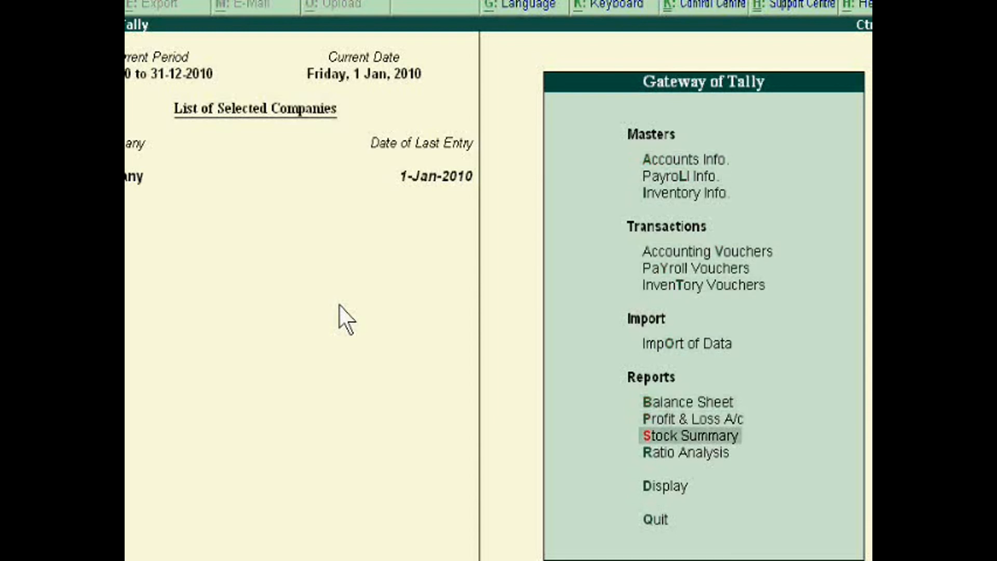
key("Down")
key("Return")
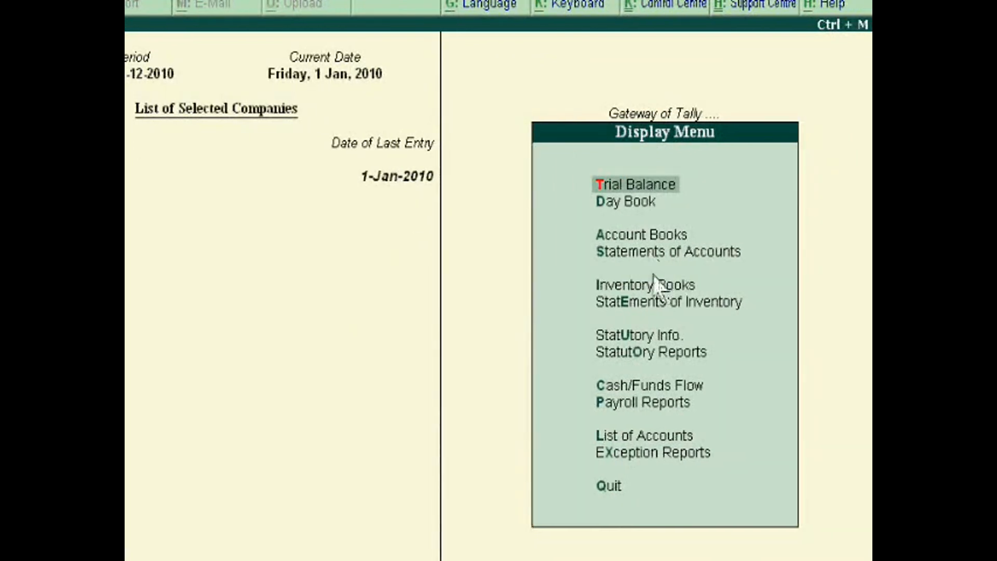
Open the Pay Slip from the payroll statements for the second listed employee
left_click(627, 403)
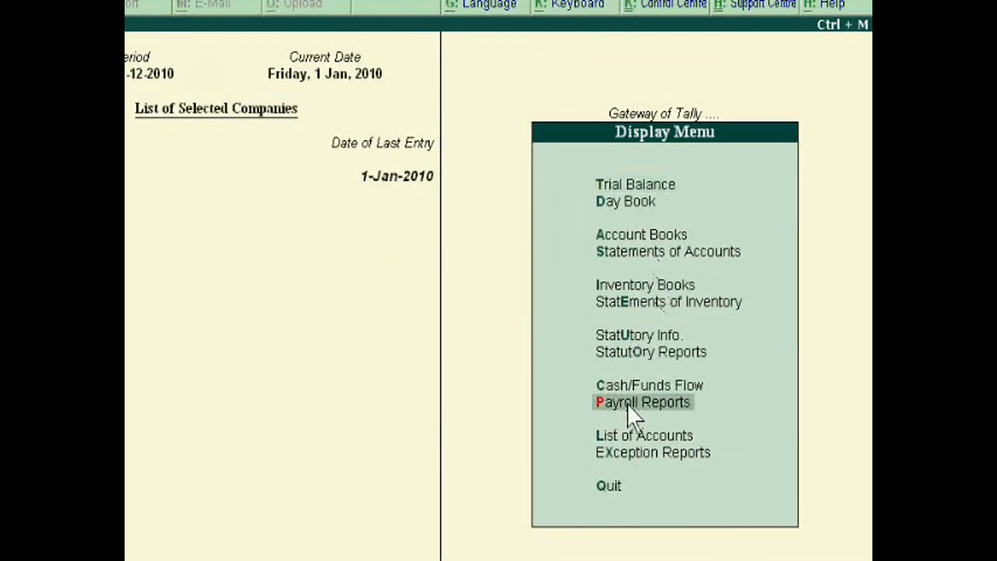
left_click(627, 403)
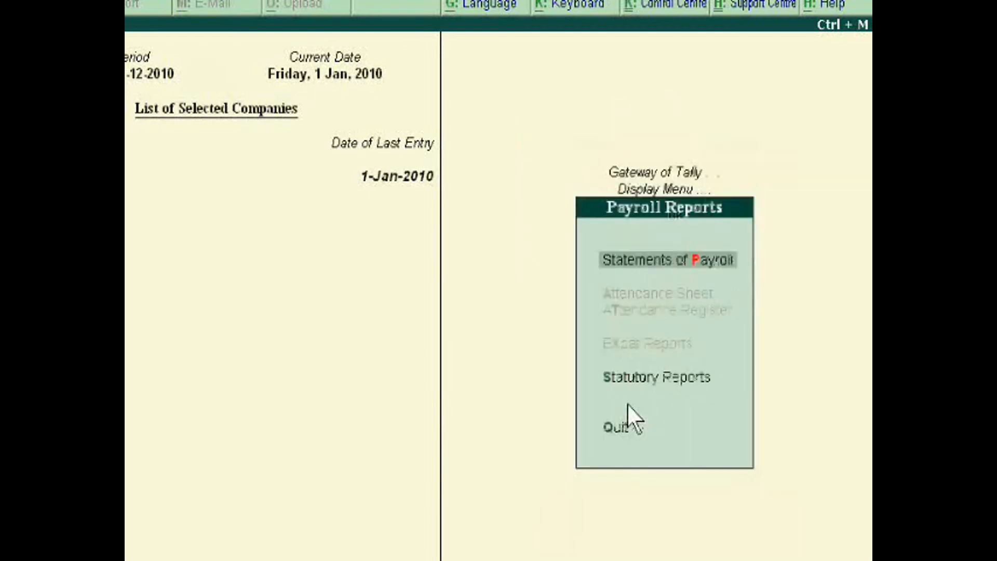
left_click(654, 264)
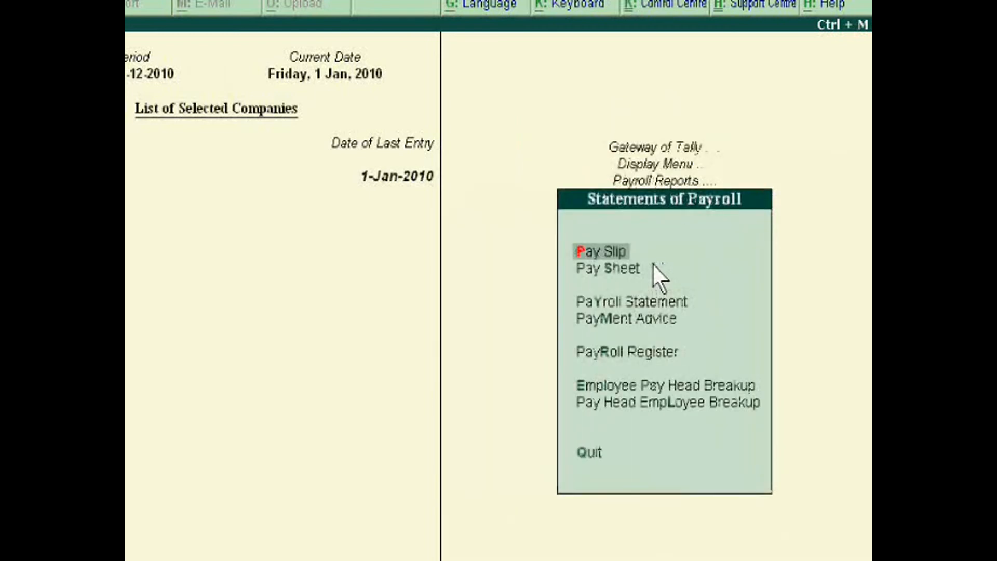
left_click(599, 250)
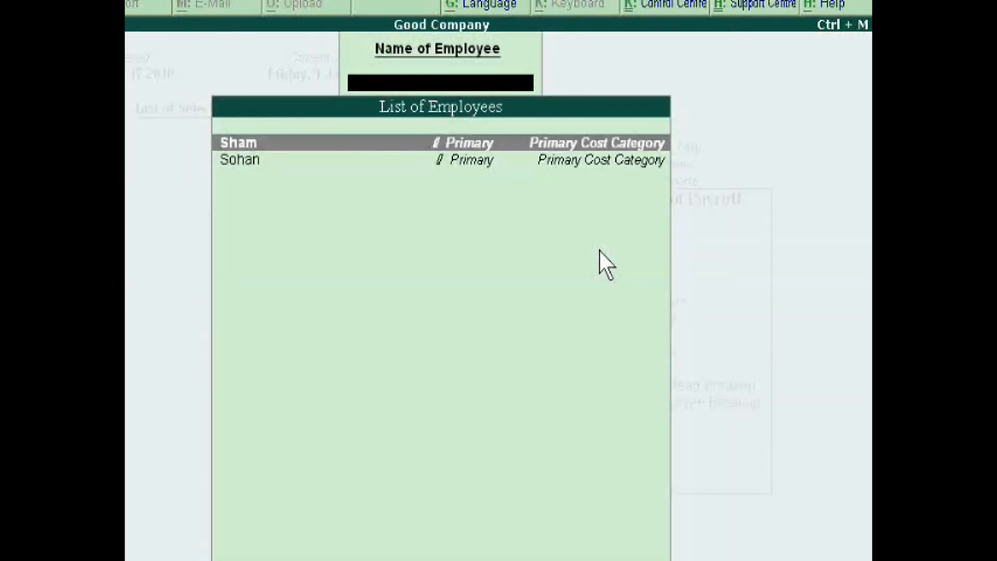
left_click(474, 159)
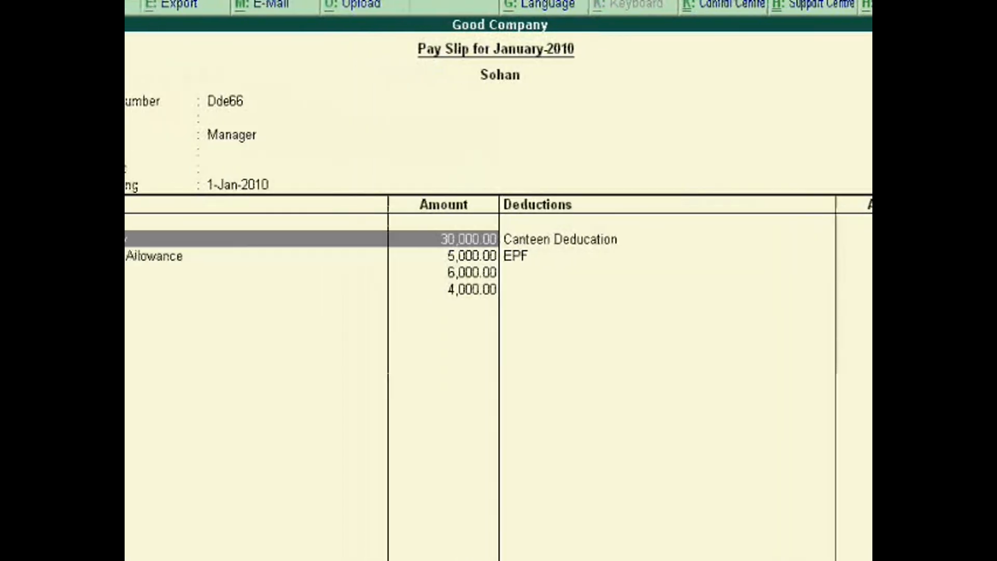